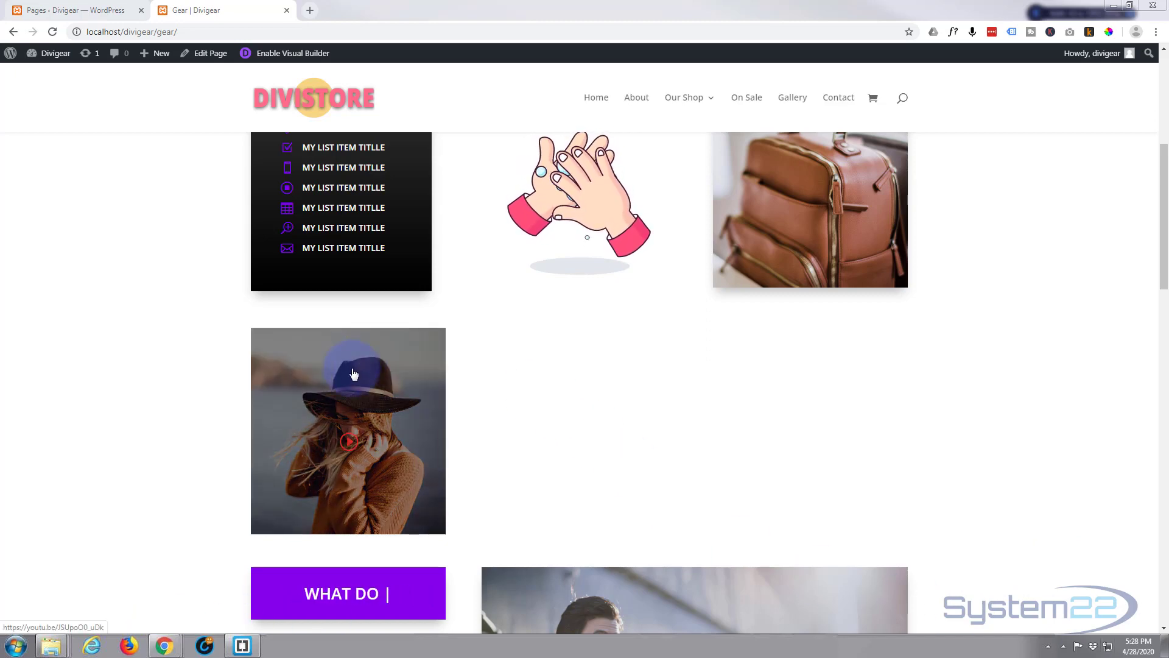
Preview the example image's video popup and close it again.
click(347, 441)
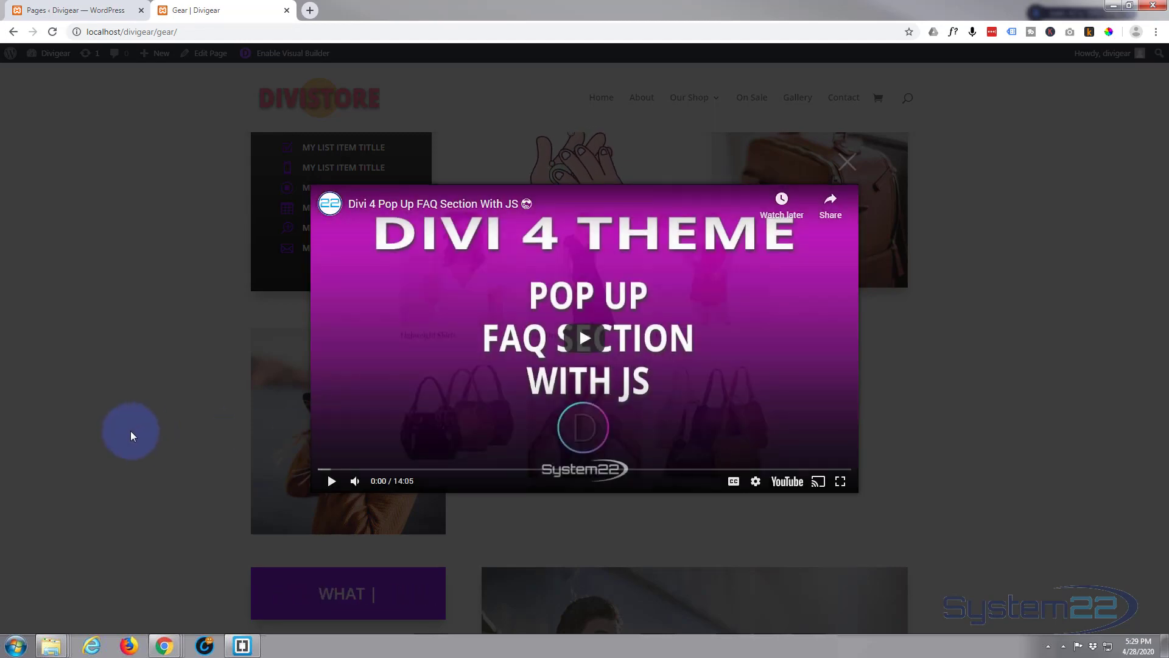
click(848, 165)
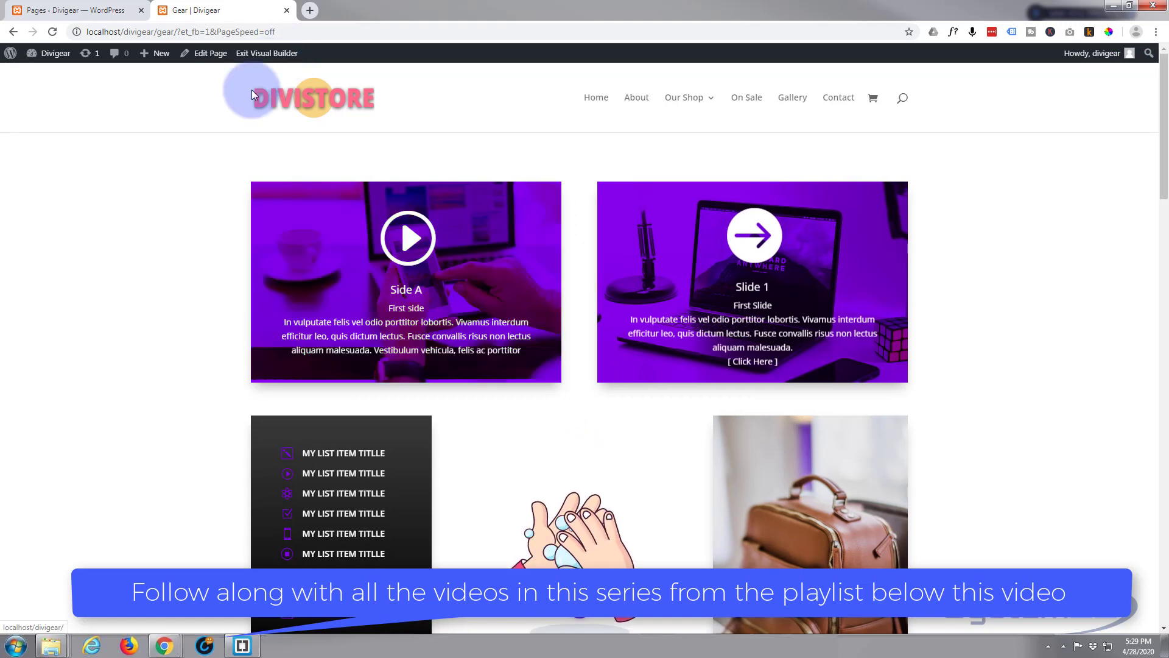
scroll(235, 109, down, 1)
scroll(235, 114, down, 1)
scroll(228, 128, down, 3)
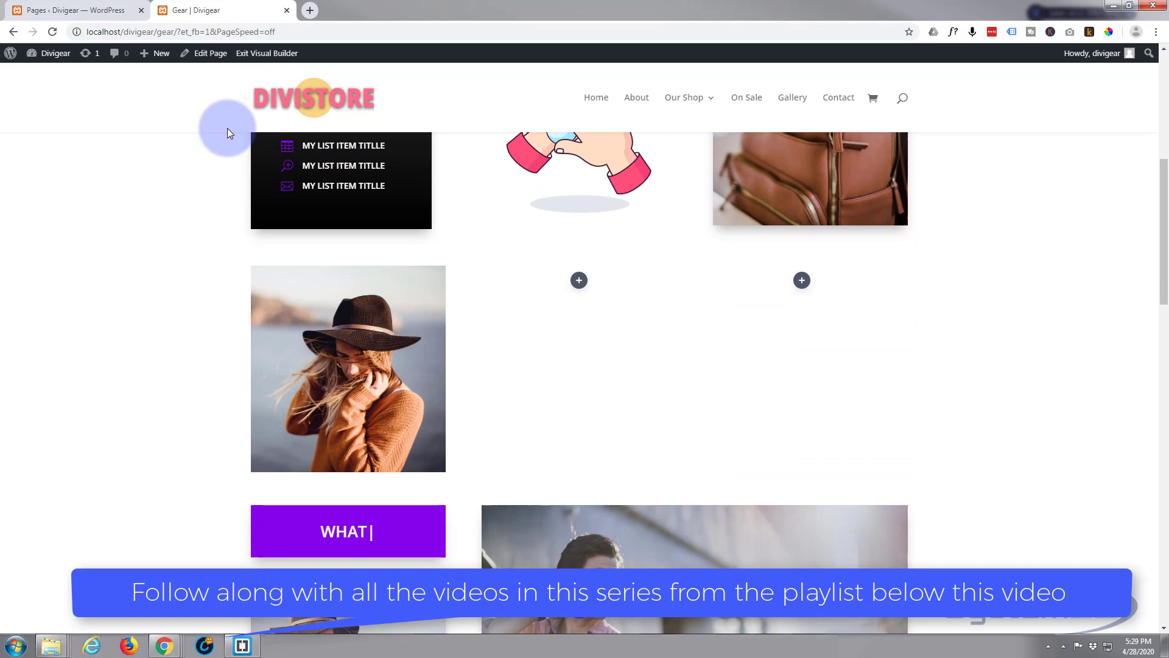
scroll(228, 128, down, 1)
scroll(229, 129, up, 1)
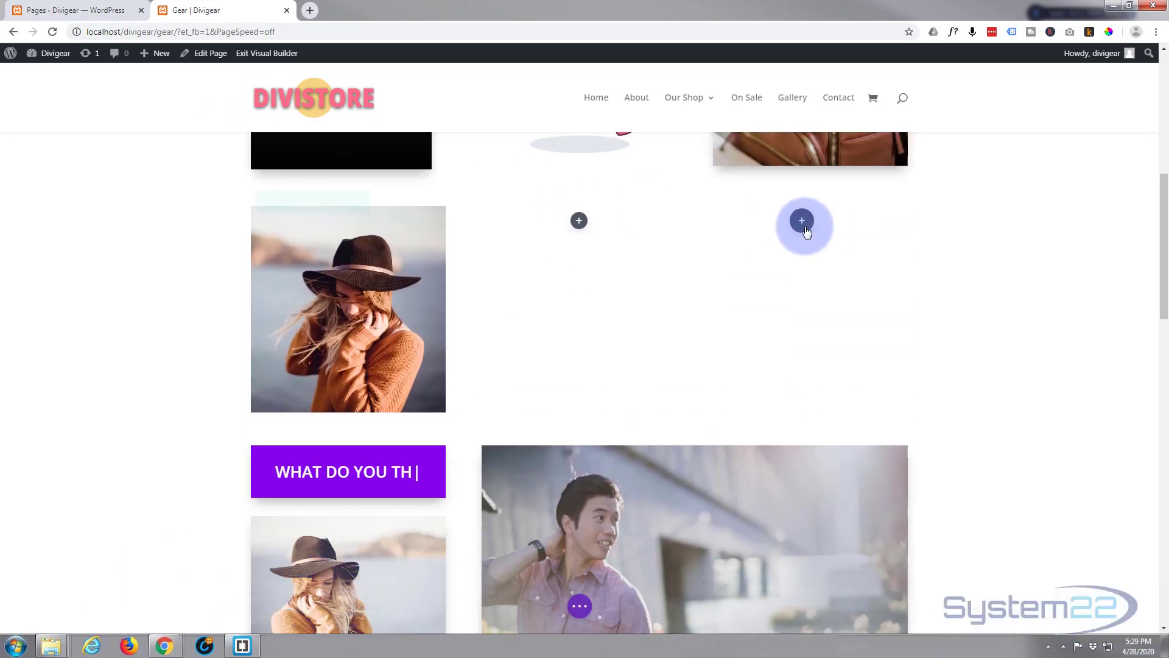
Insert a Supreme Image module into the empty right-hand column.
click(802, 222)
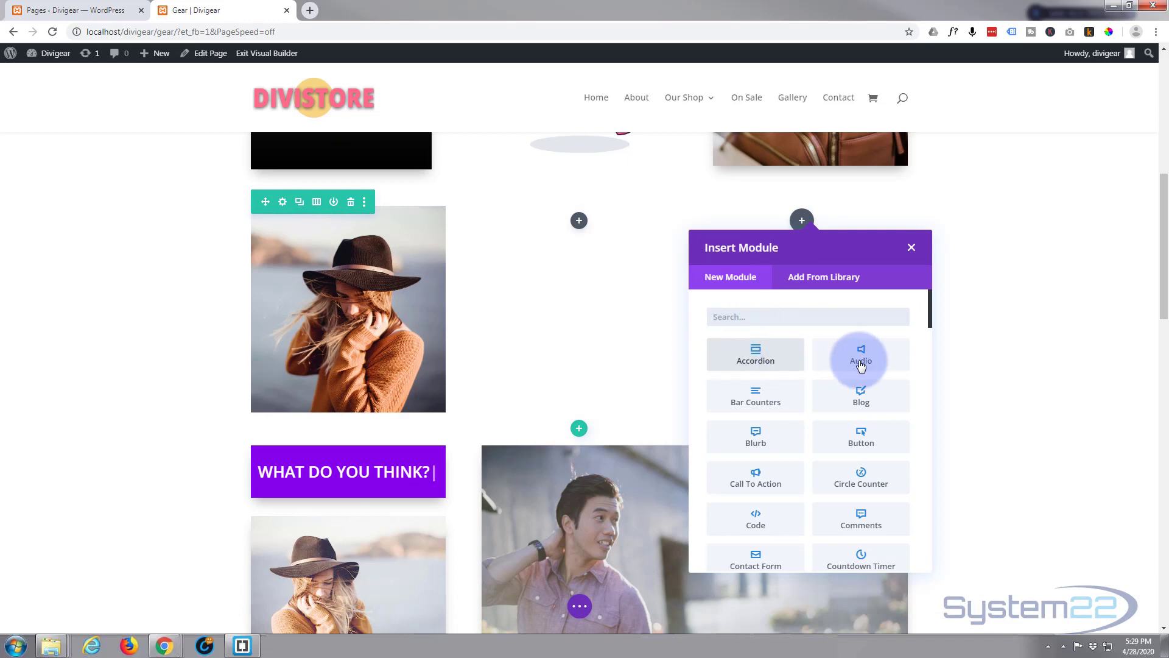
scroll(757, 407, down, 1)
scroll(757, 408, down, 2)
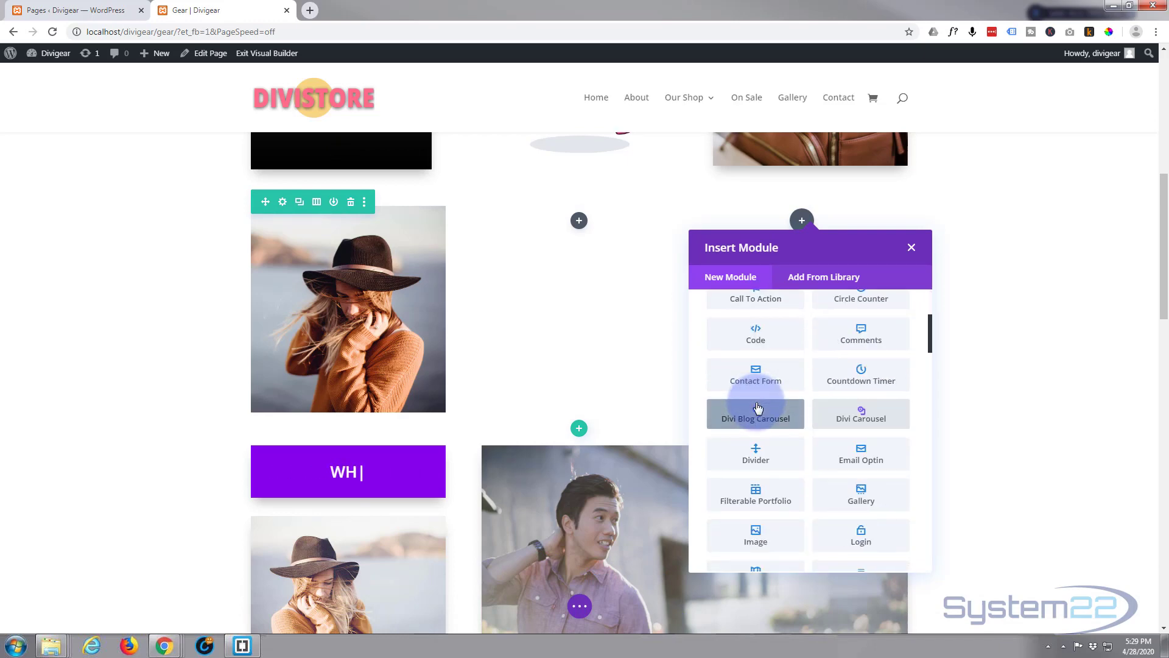
scroll(756, 407, down, 2)
scroll(757, 408, down, 4)
scroll(756, 401, down, 3)
scroll(755, 402, down, 2)
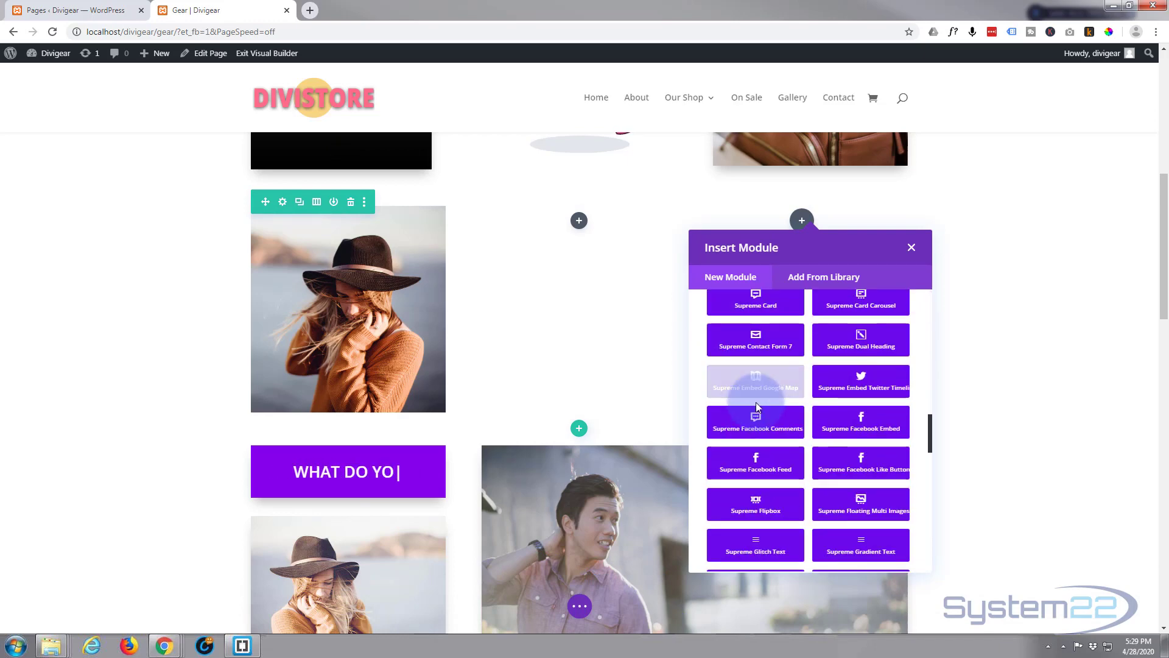
scroll(756, 397, up, 2)
scroll(743, 364, down, 1)
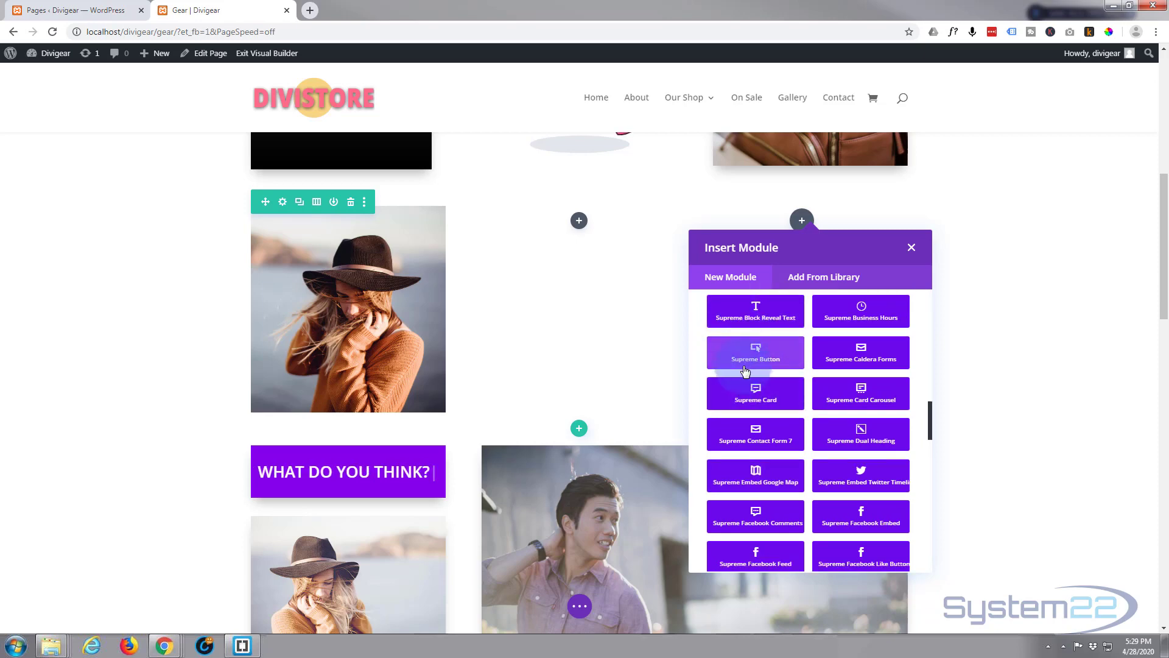
scroll(743, 368, down, 3)
scroll(745, 371, down, 2)
scroll(744, 371, down, 2)
scroll(745, 370, down, 3)
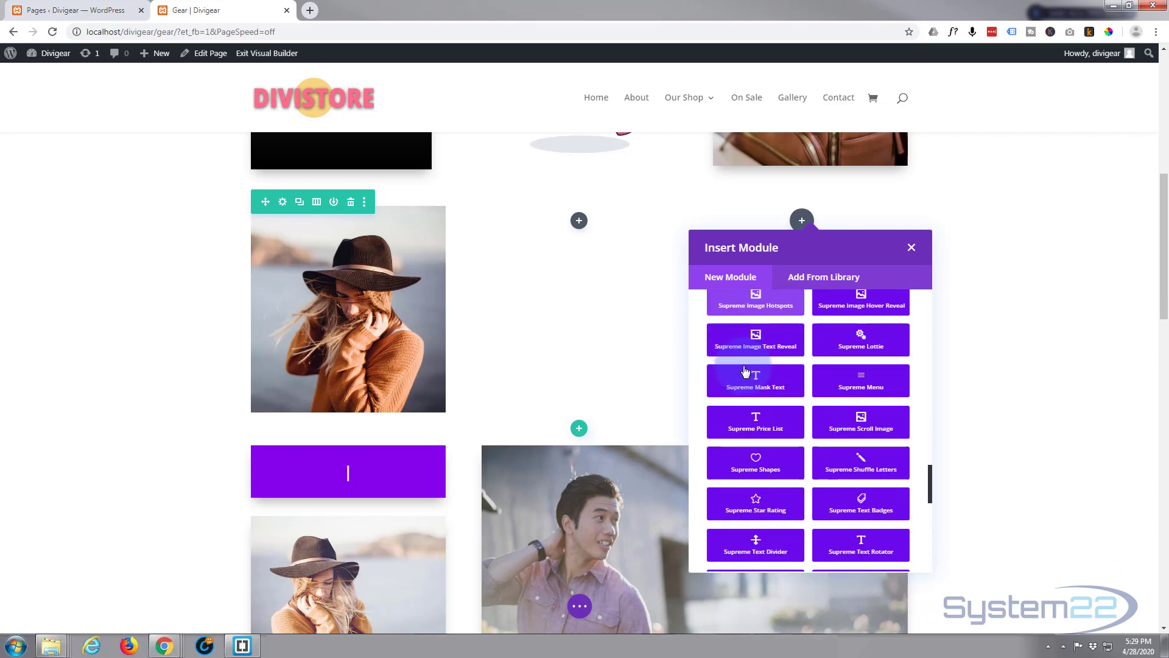
scroll(745, 371, down, 3)
scroll(743, 370, down, 3)
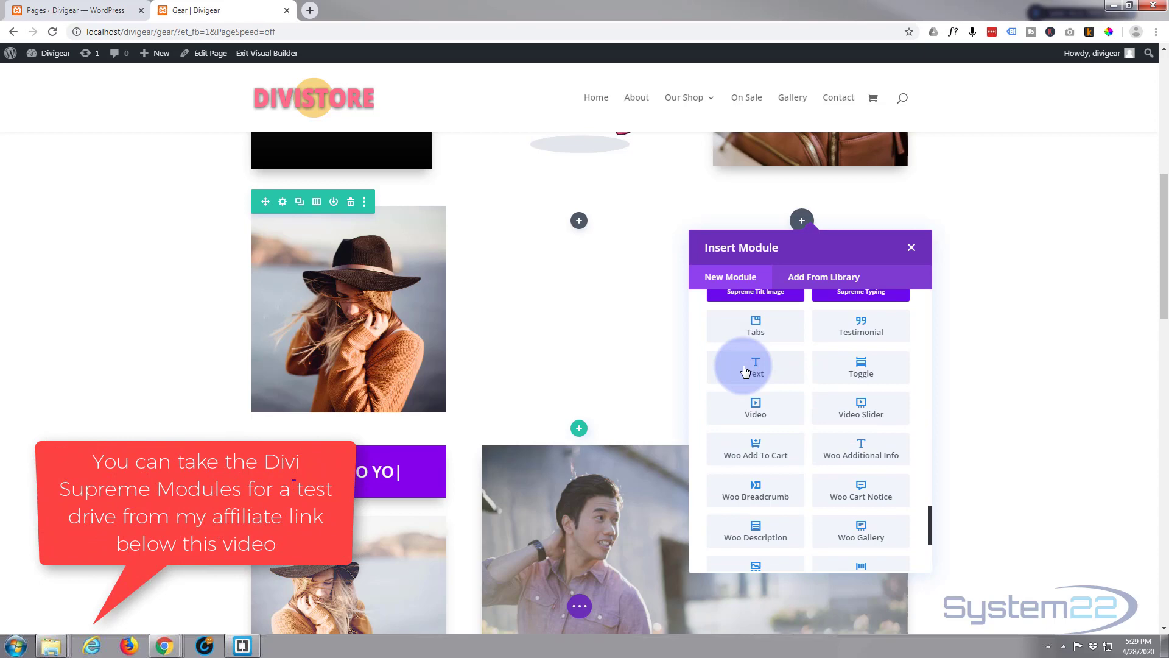
scroll(744, 370, down, 3)
scroll(745, 372, up, 3)
scroll(744, 371, up, 2)
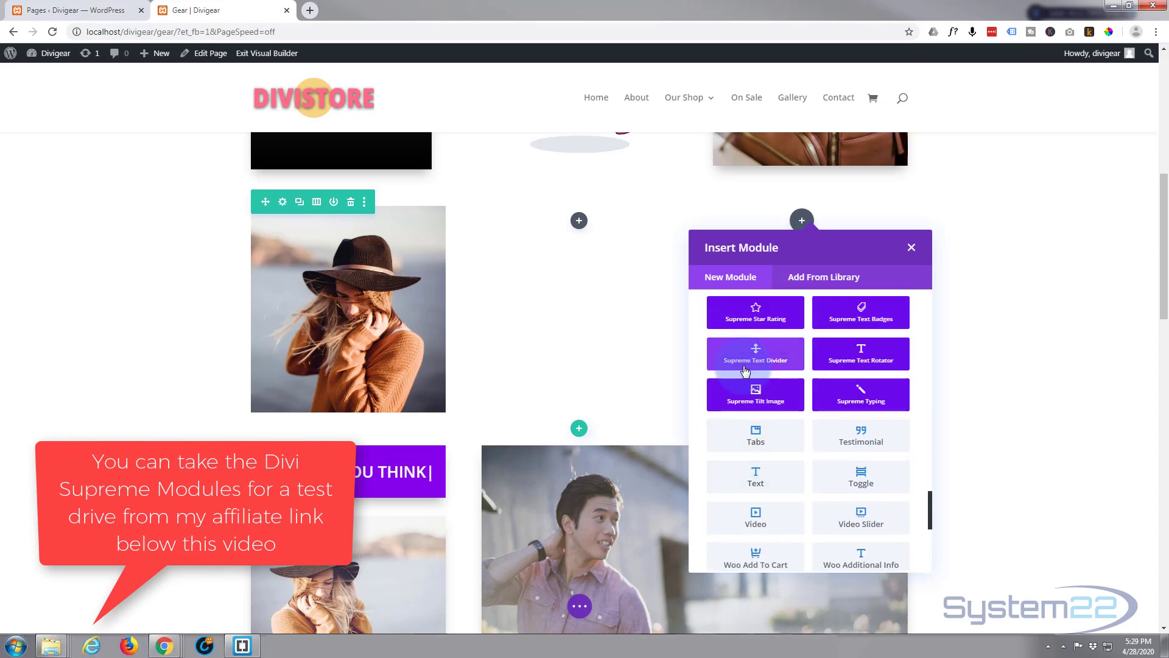
scroll(746, 371, up, 2)
scroll(746, 371, up, 1)
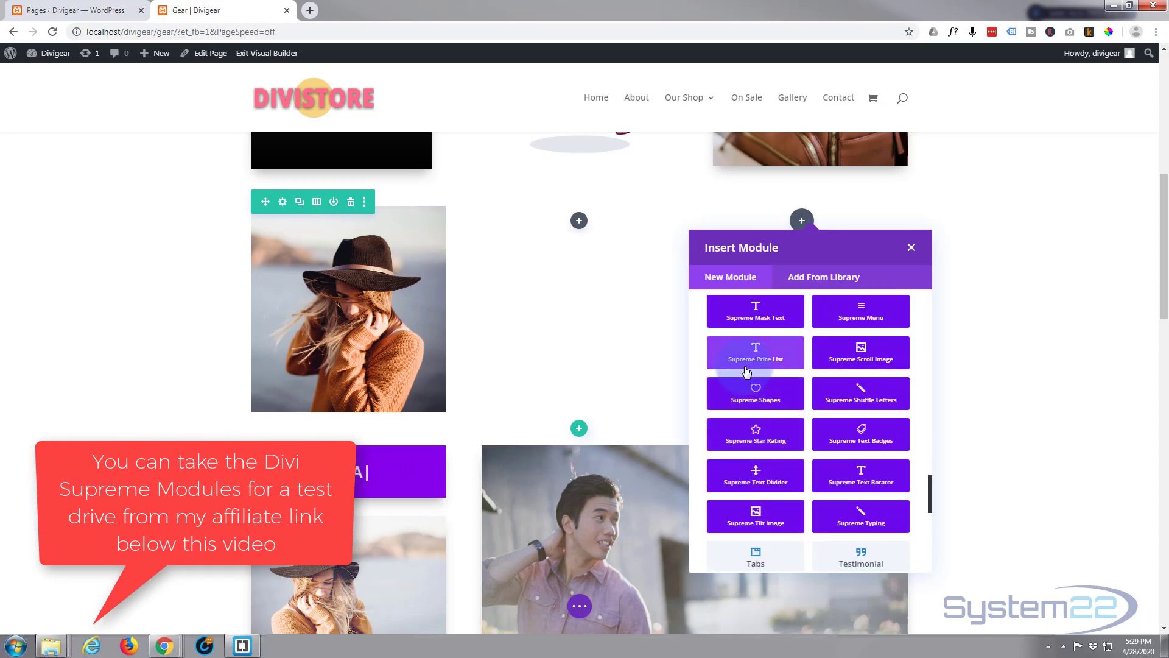
scroll(746, 372, up, 1)
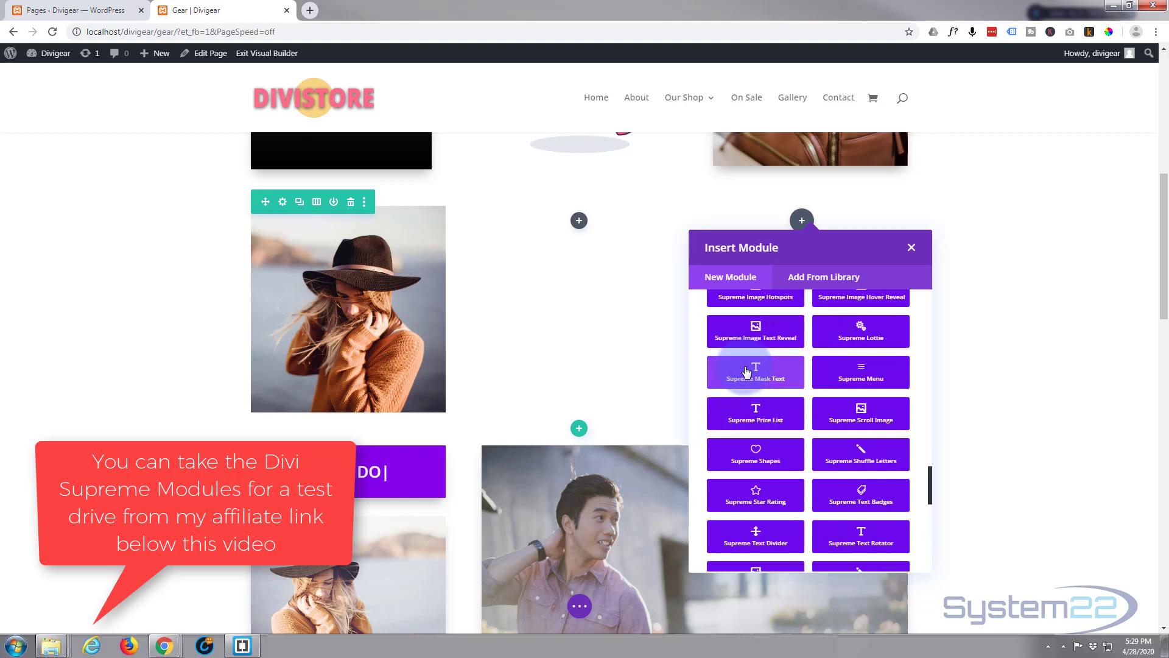
scroll(746, 372, up, 1)
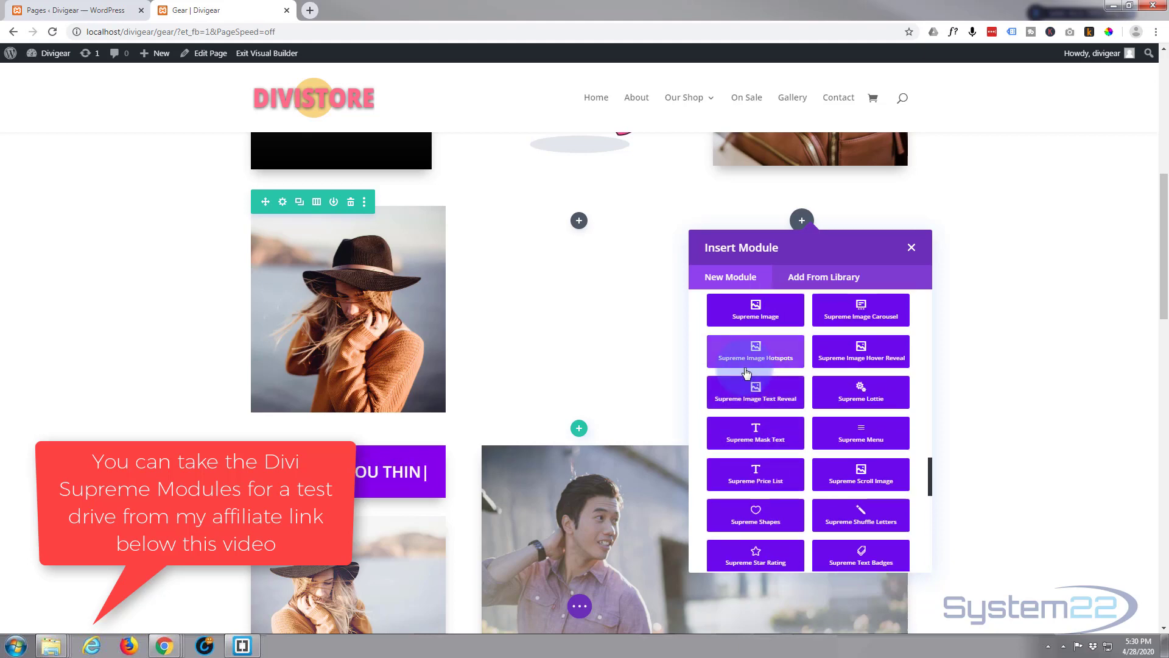
scroll(756, 380, up, 1)
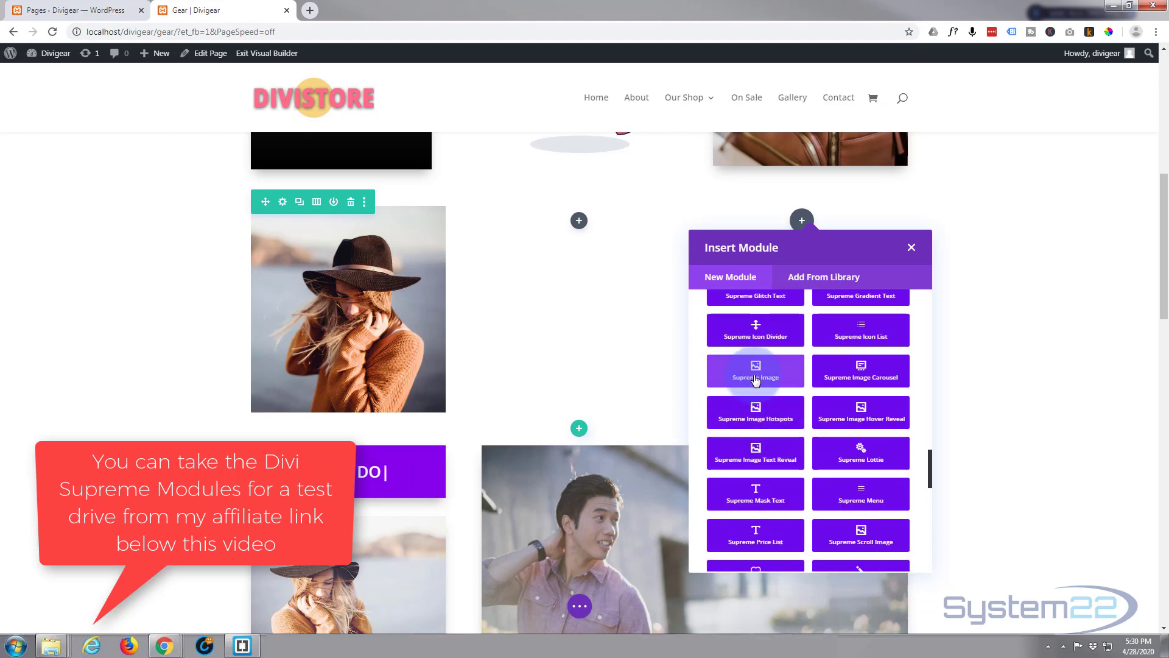
click(755, 375)
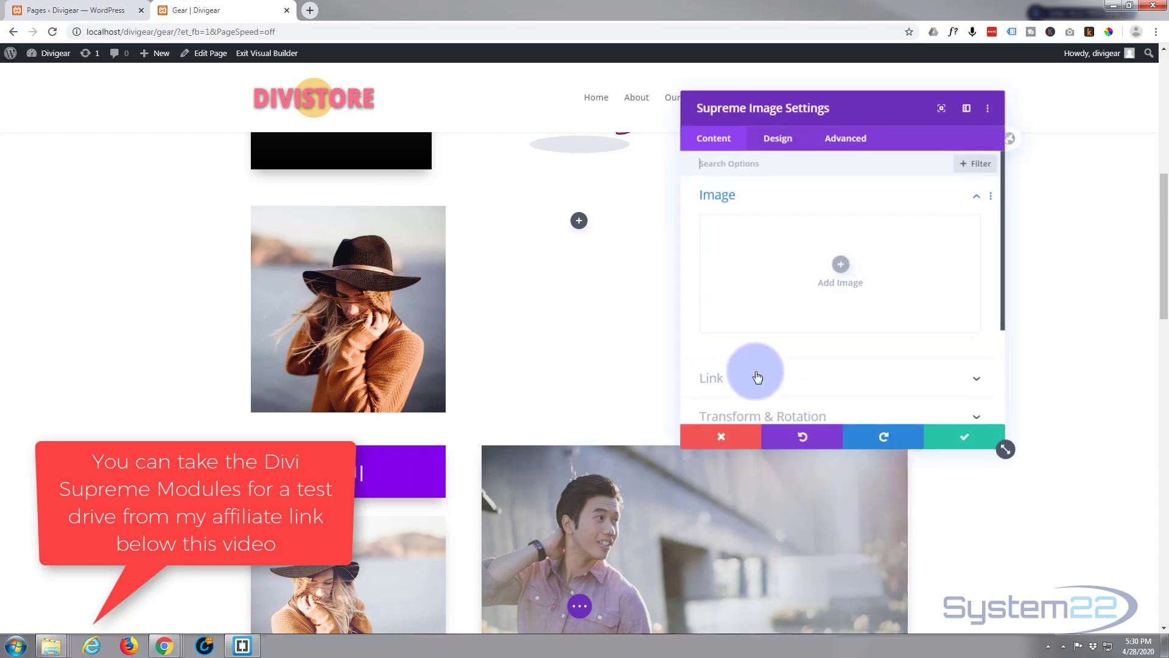
Choose dress3.jpg, the red-dress photo, from the Media Library as the module's image.
click(842, 268)
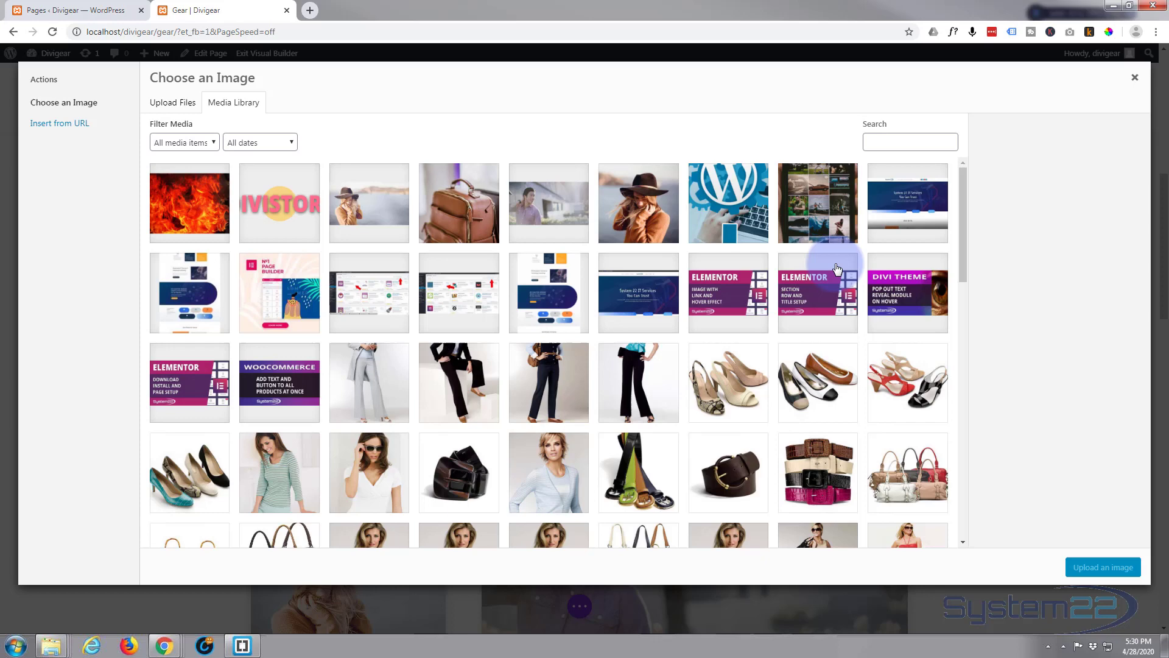
scroll(804, 274, down, 1)
scroll(785, 276, down, 2)
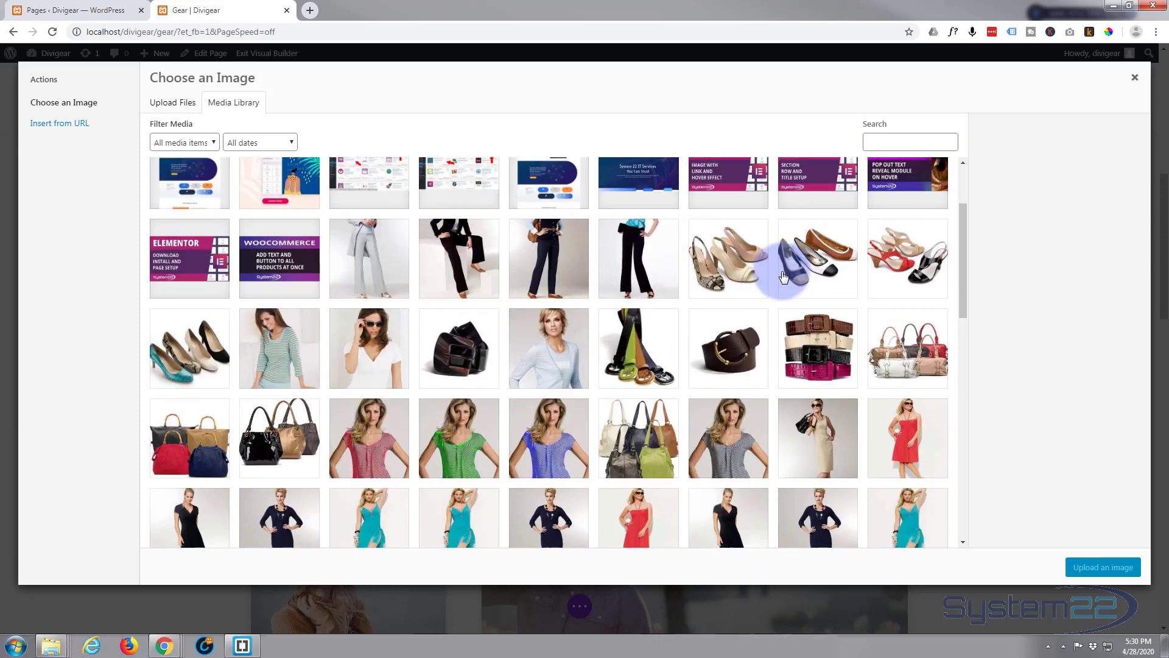
scroll(783, 274, down, 1)
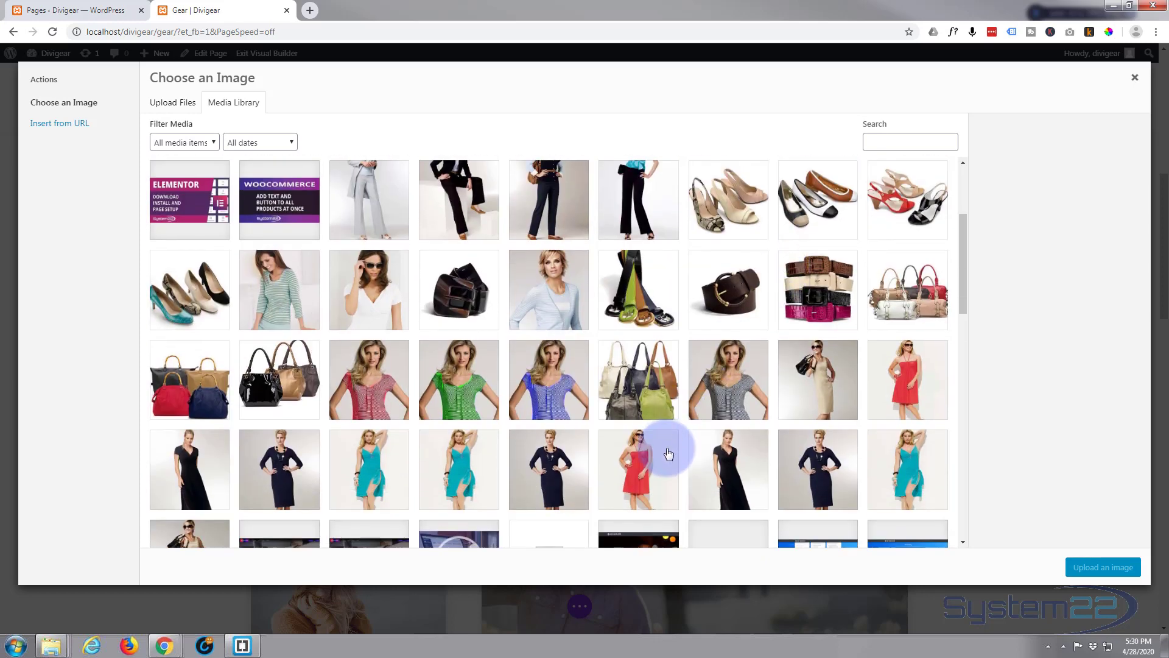
click(626, 464)
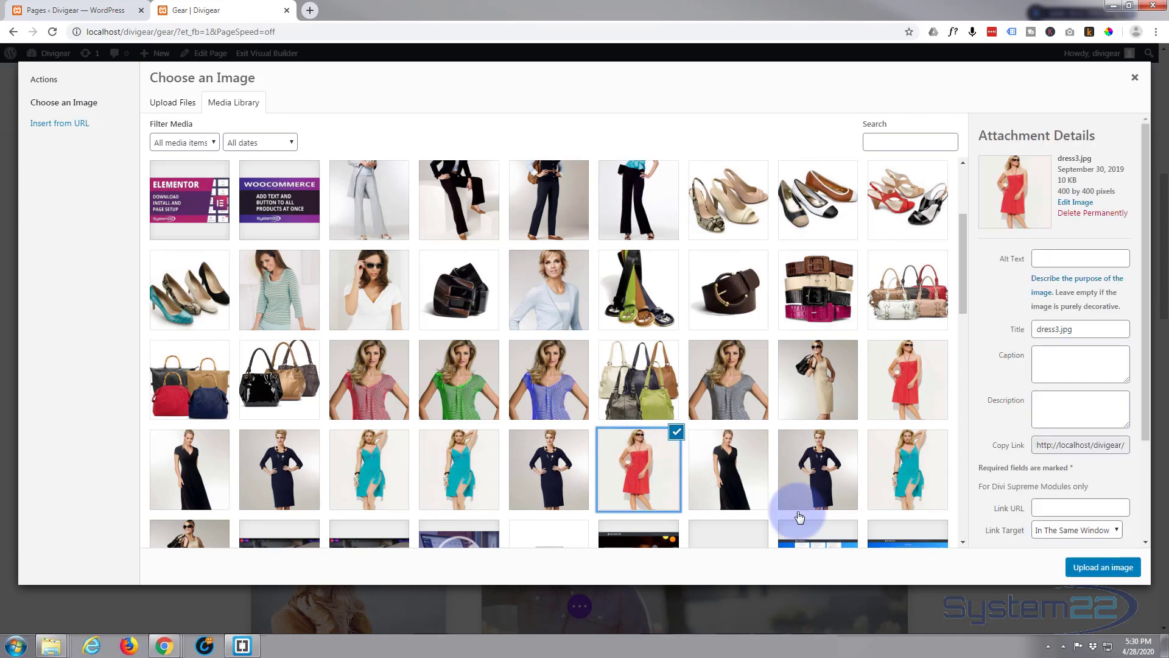
click(1087, 568)
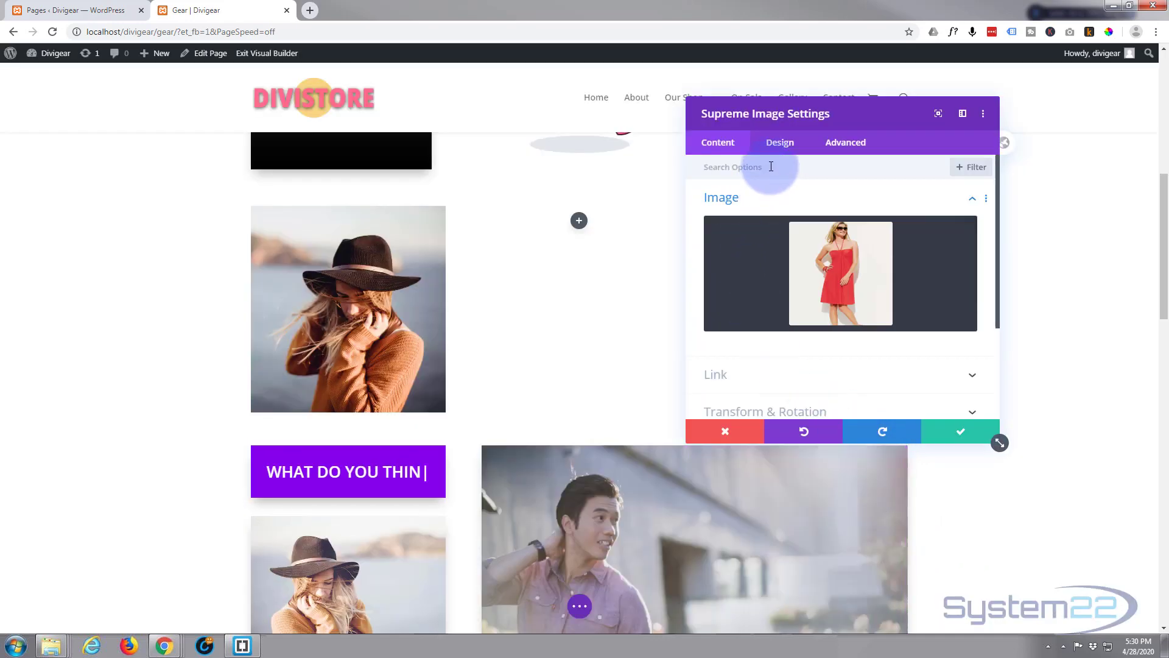
scroll(771, 166, down, 1)
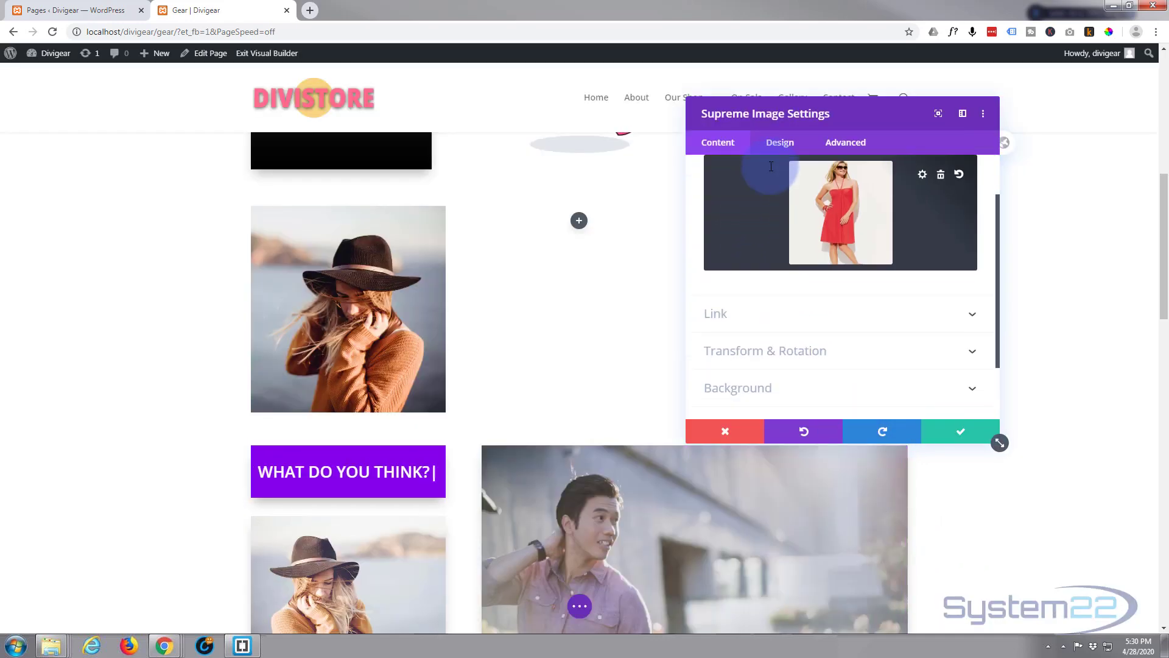
Under Link, switch Use as Video Popup to YES, moving the panel aside to see the image.
click(757, 313)
drag(843, 112, 523, 107)
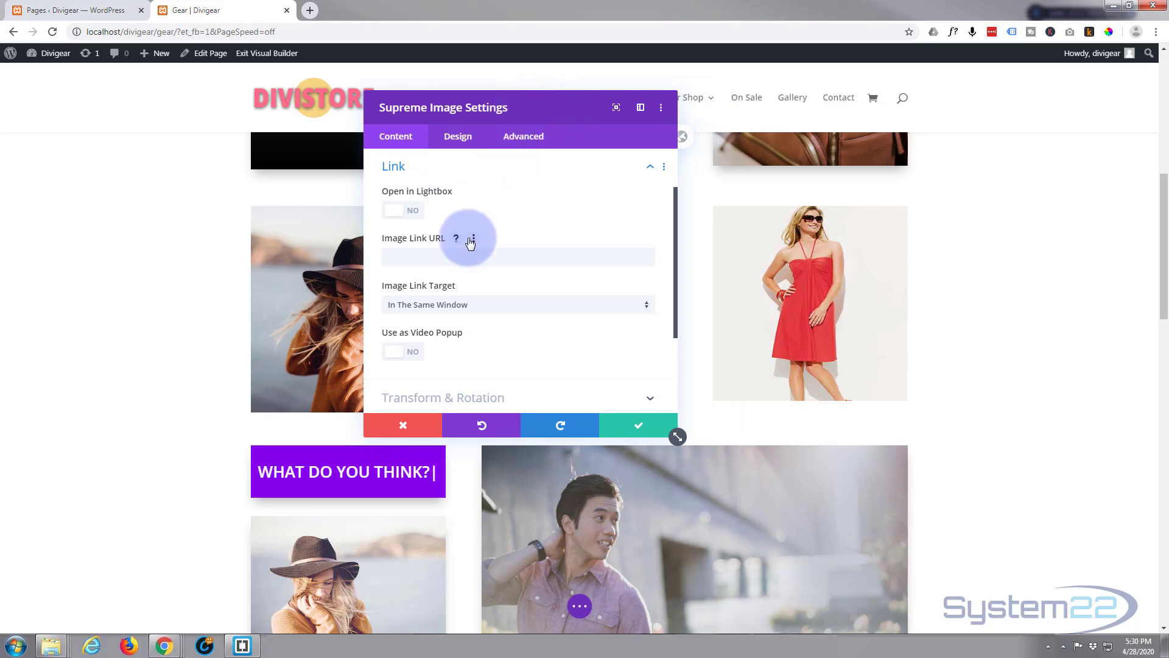
mouse_move(429, 248)
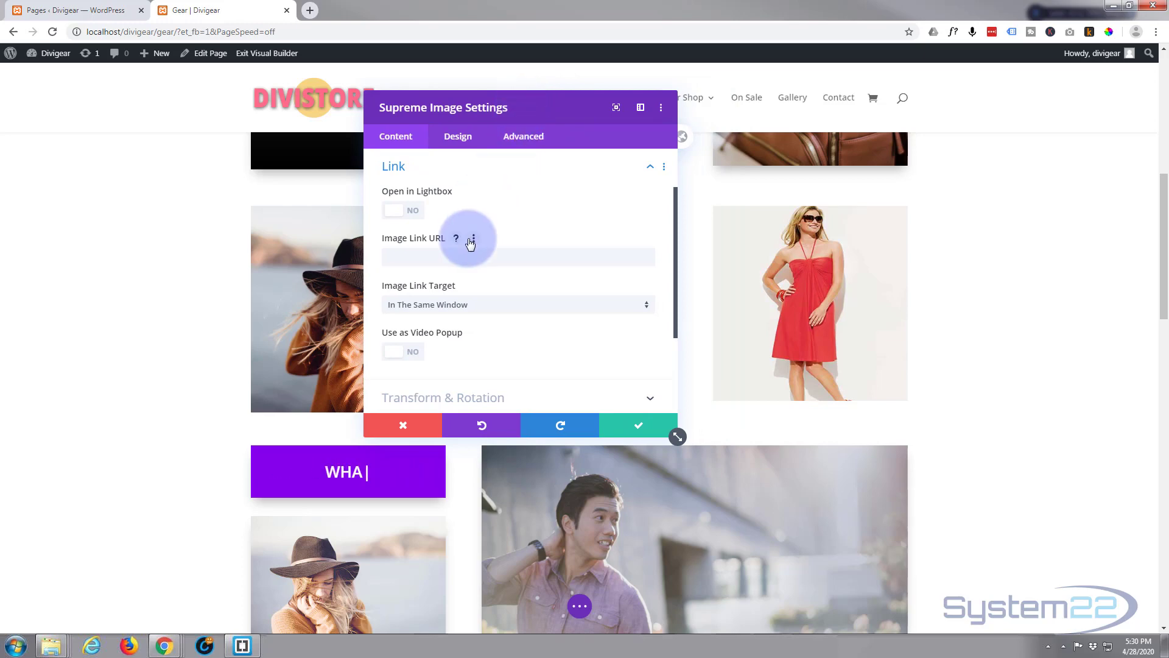
click(411, 355)
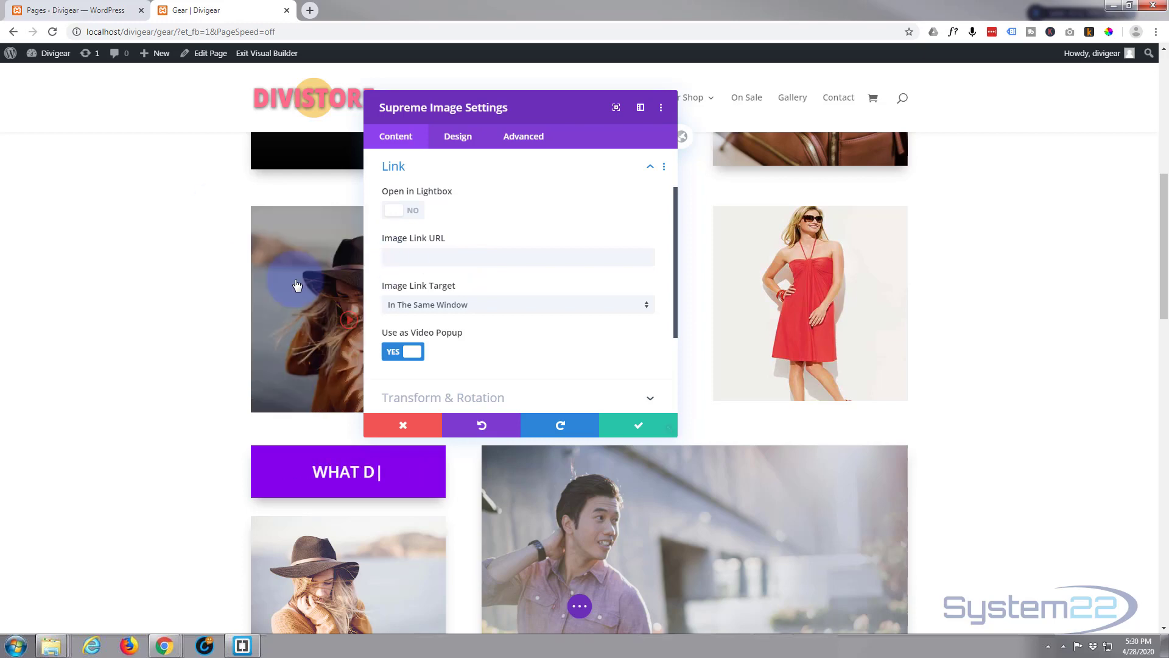
click(403, 253)
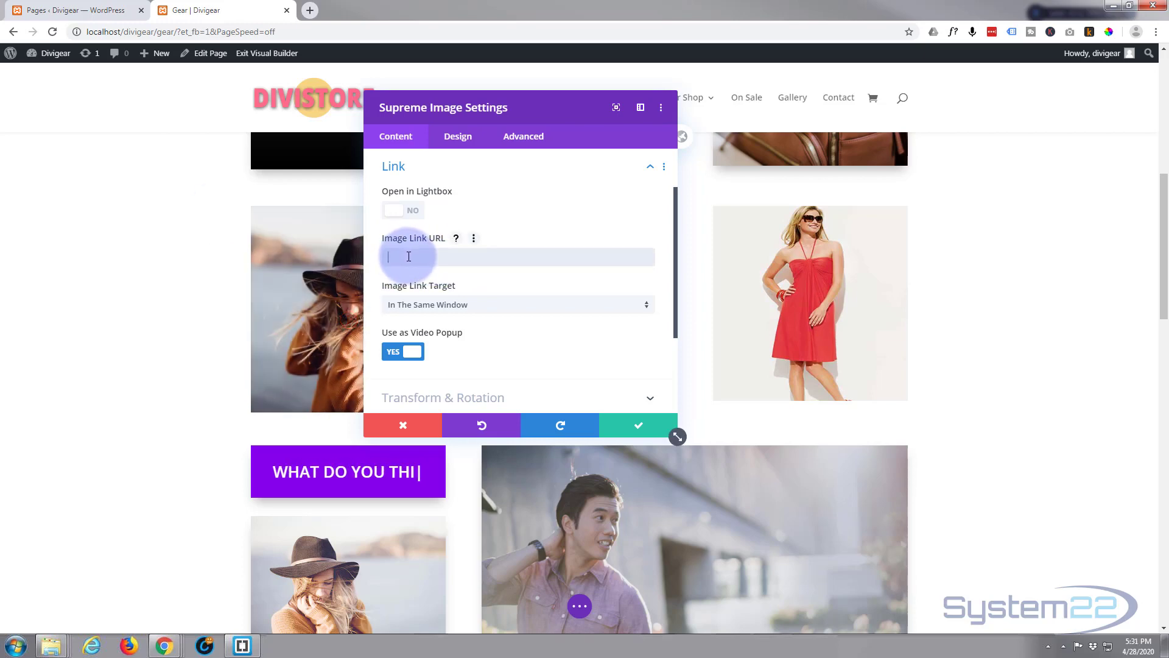
text(https://youtu.be/JSUpoO0_uDk)
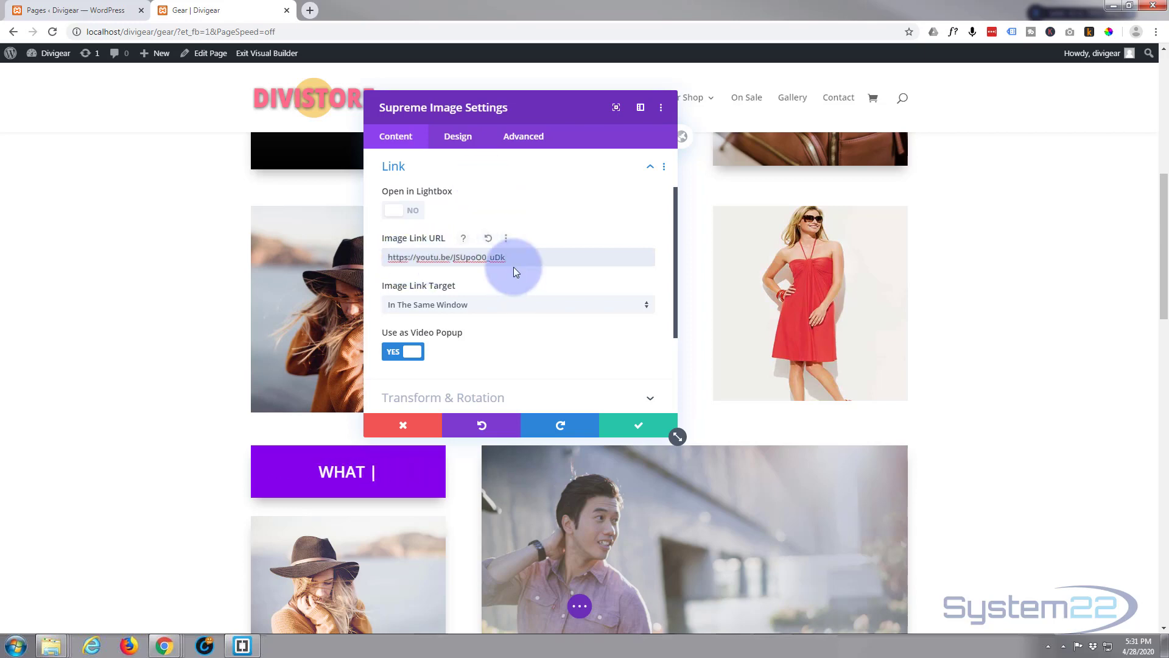
scroll(513, 271, down, 1)
scroll(513, 271, down, 1)
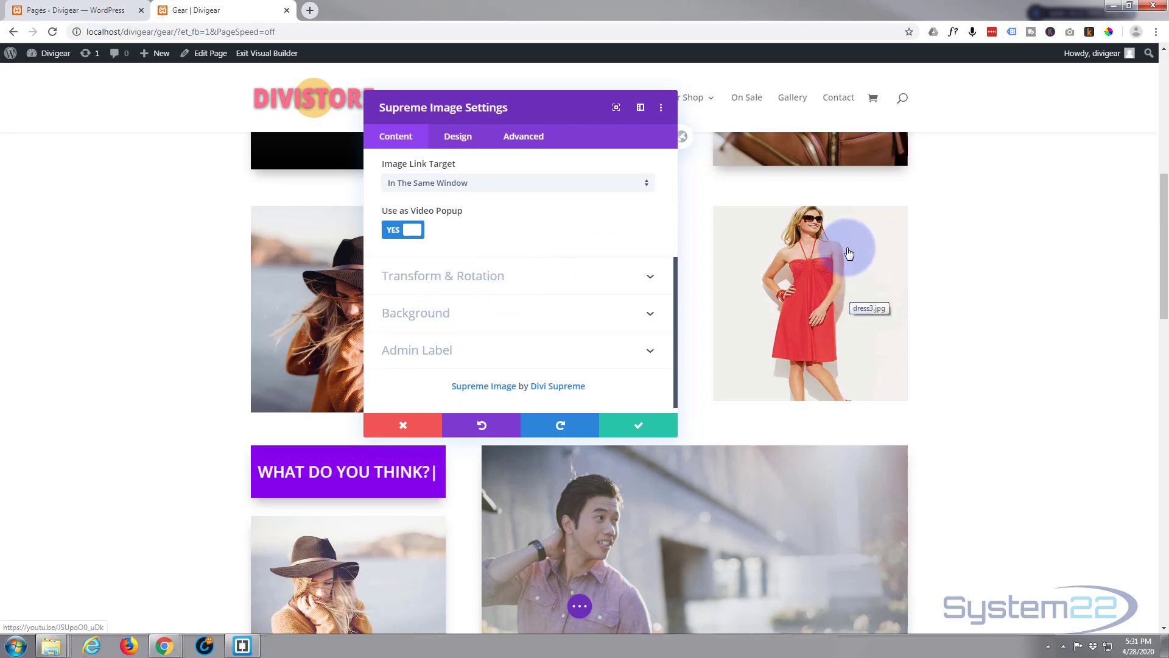
Try a Rotate Y and Rotate X tilt on the dress image and enable hover rotation values.
click(458, 279)
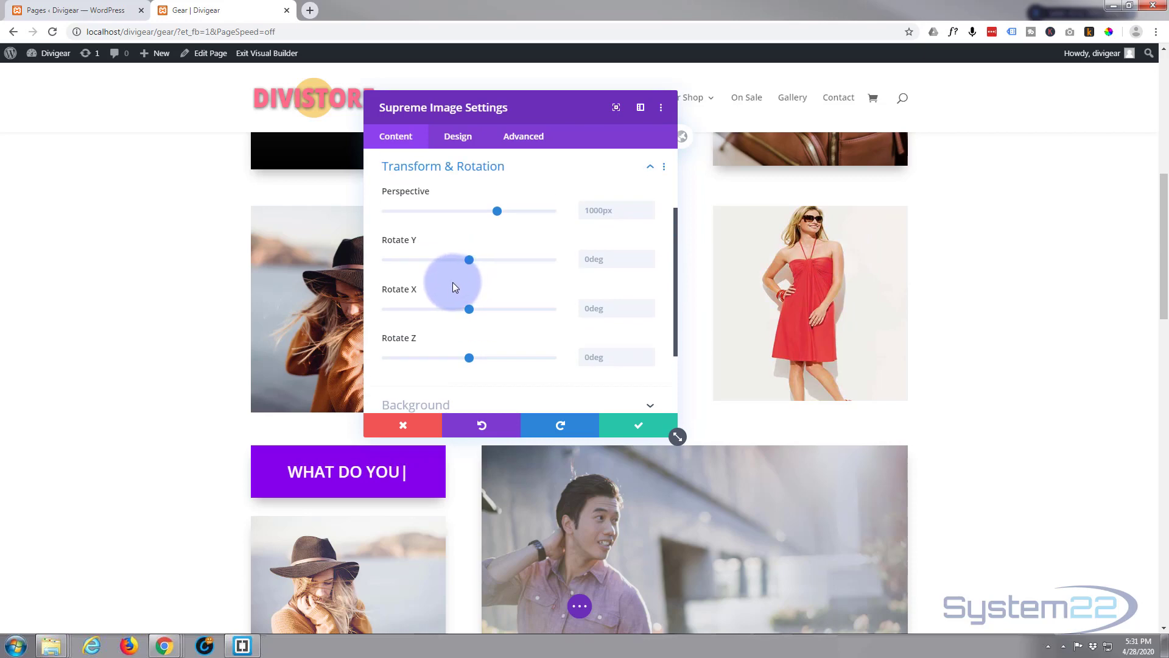
mouse_move(469, 202)
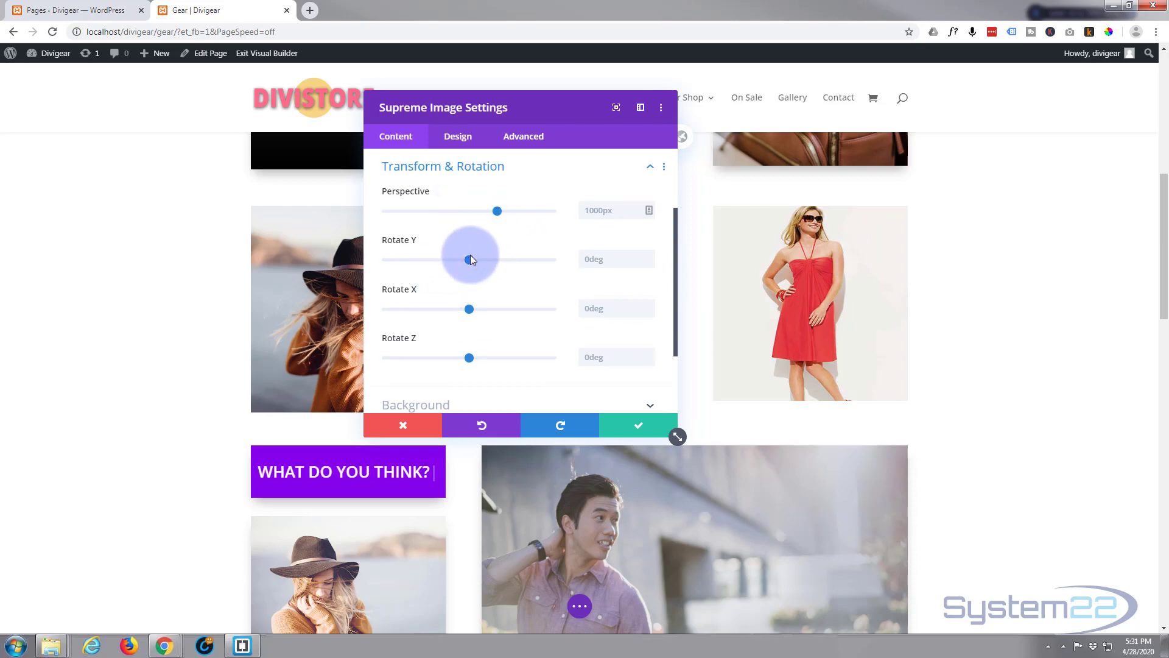
drag(470, 258, 513, 259)
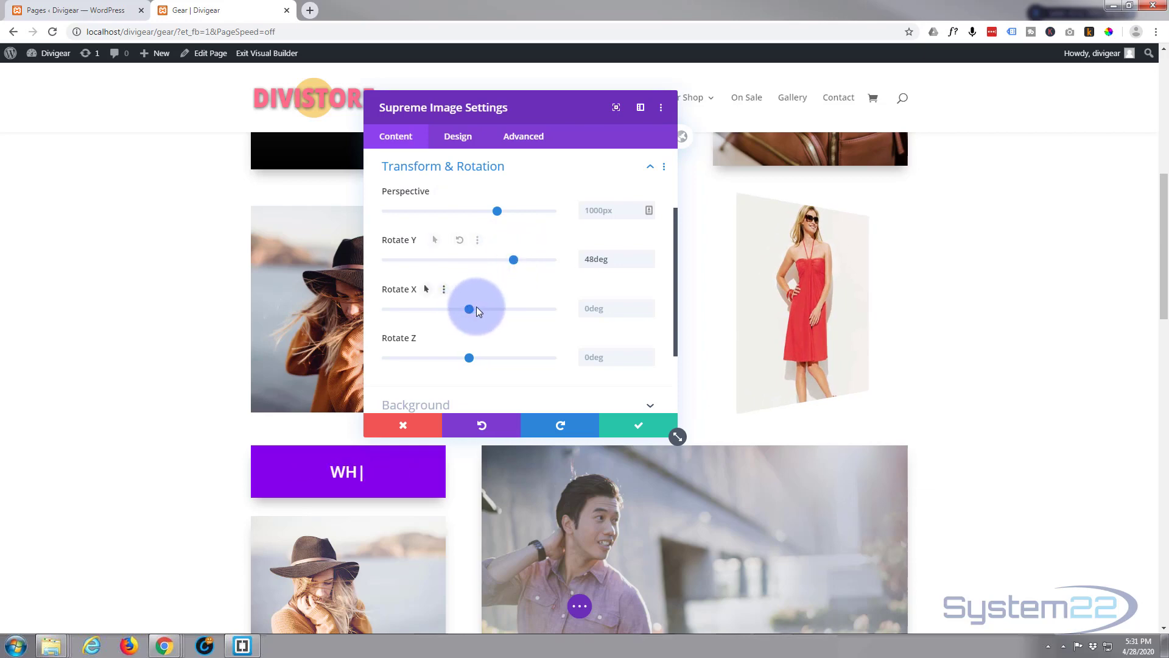
drag(476, 309, 497, 311)
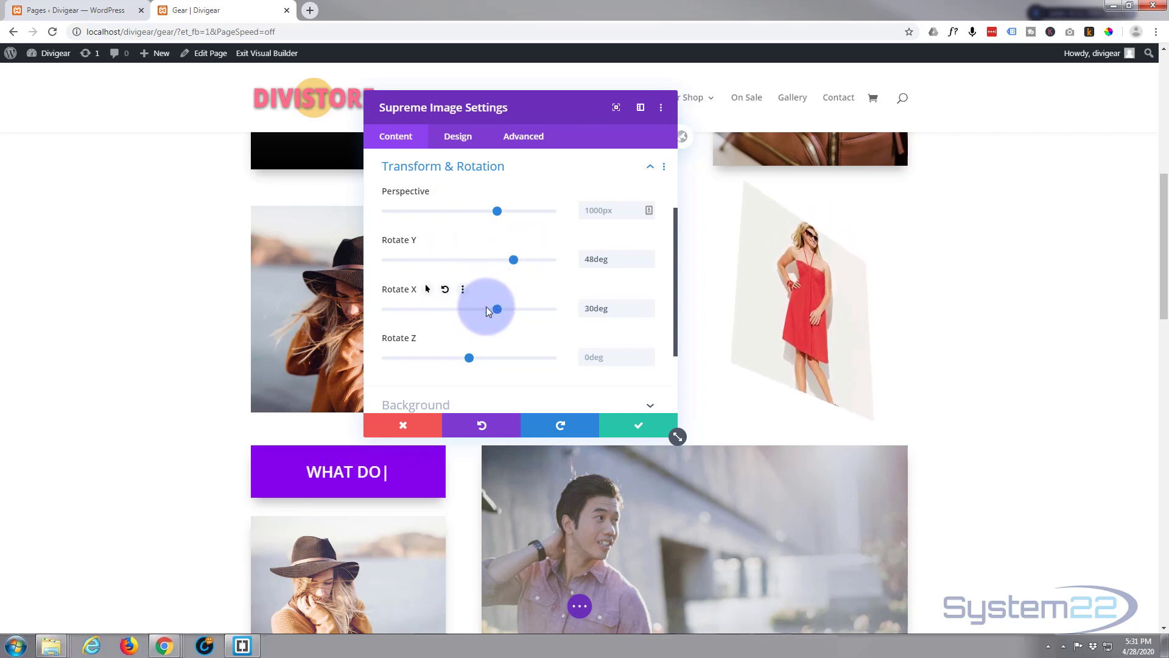
click(427, 289)
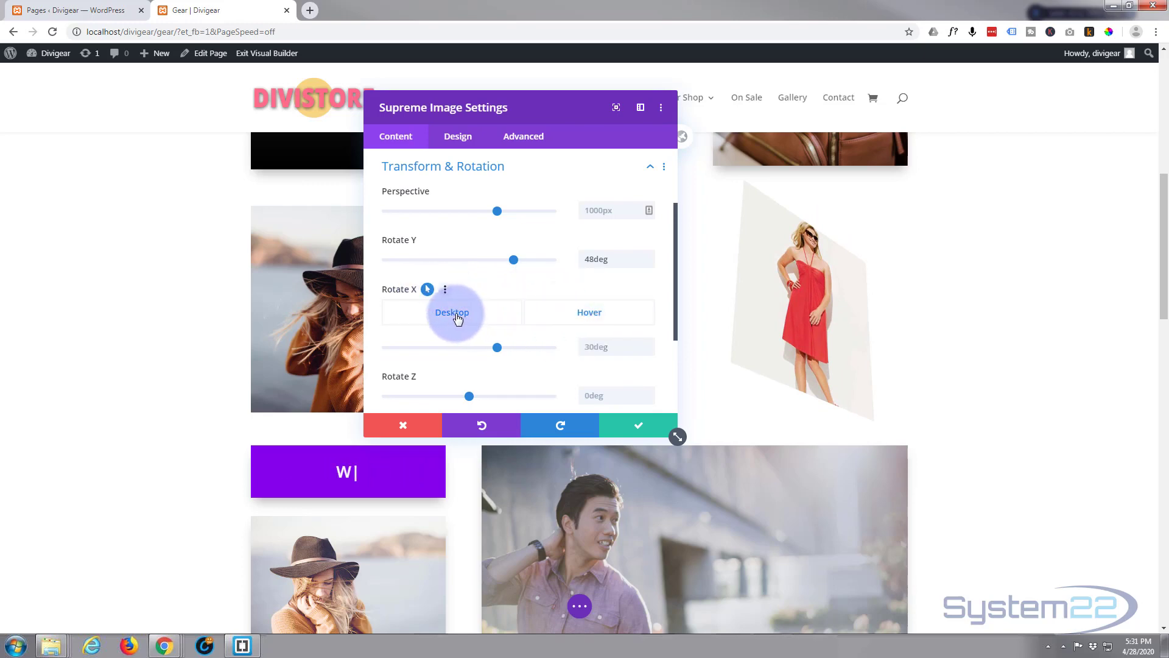
click(524, 322)
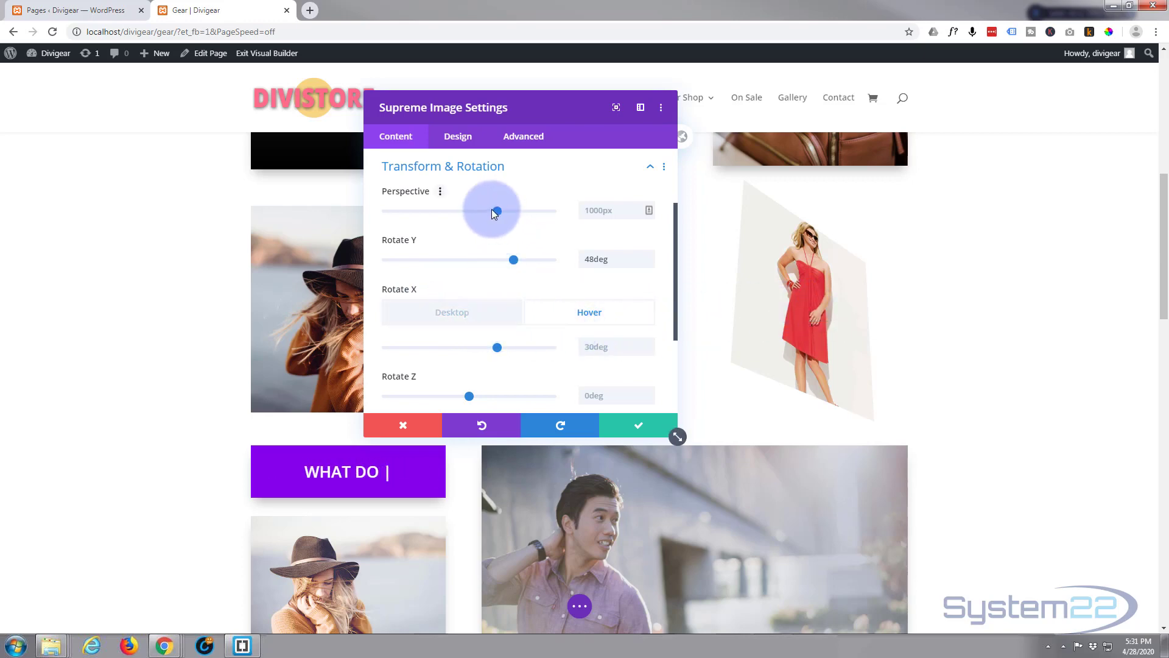
mouse_move(487, 260)
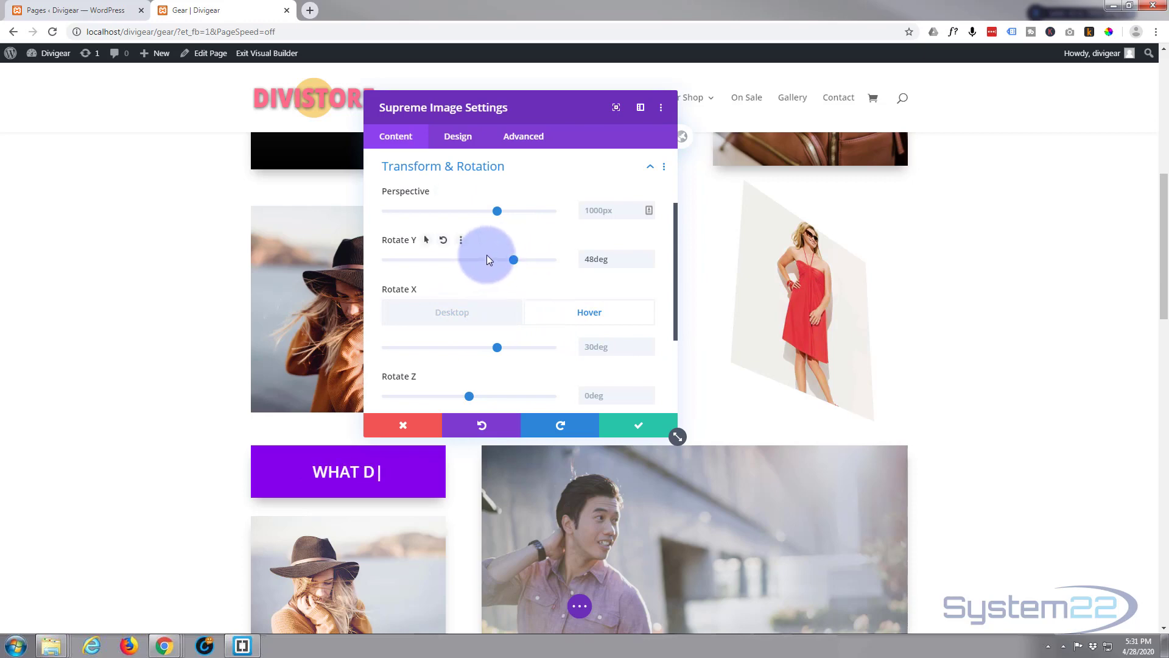
Reset Rotate Y and Rotate X to 0deg on both the Hover and Desktop states.
double_click(596, 259)
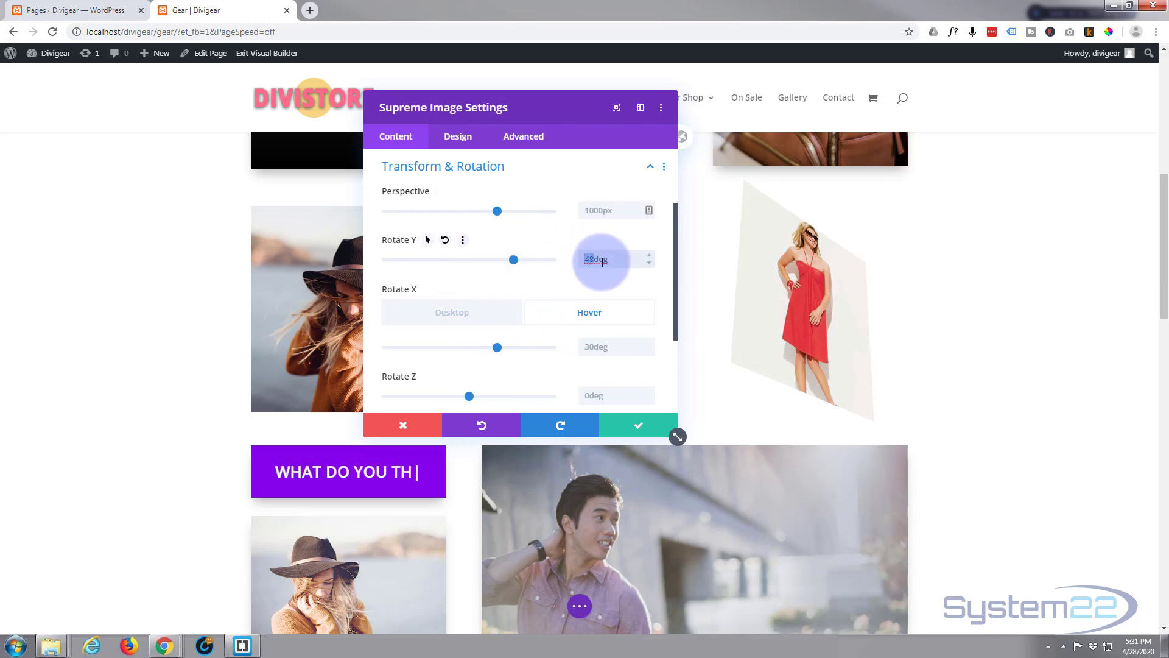
text(0)
key(Return)
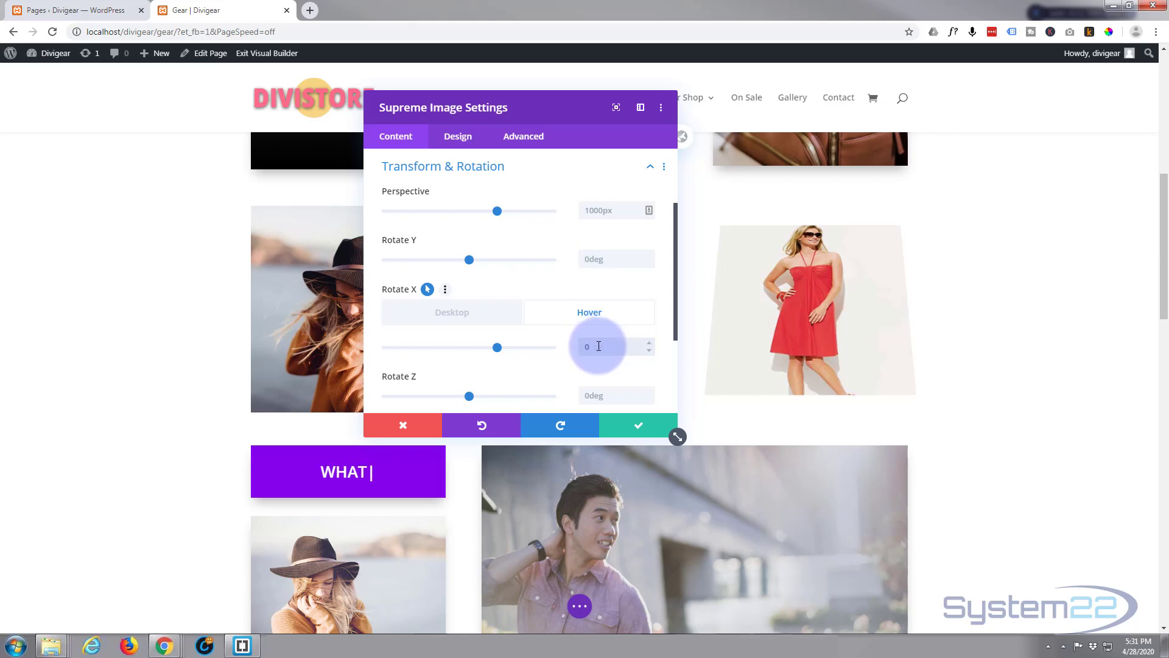
key(Return)
click(471, 315)
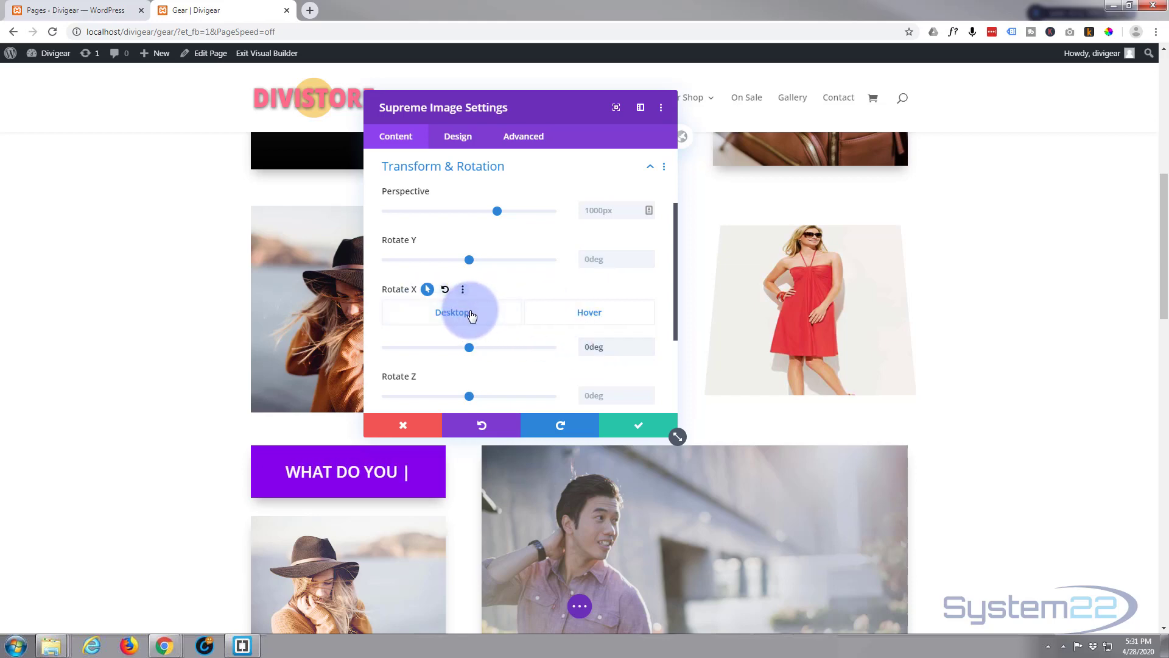
click(589, 347)
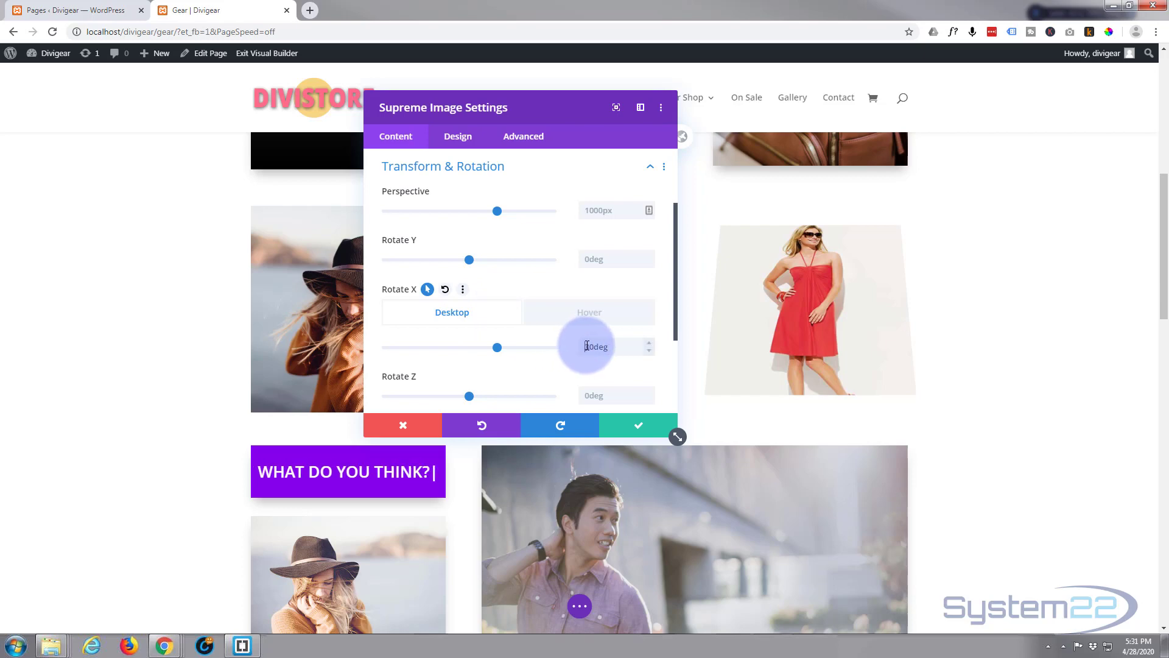
text(300)
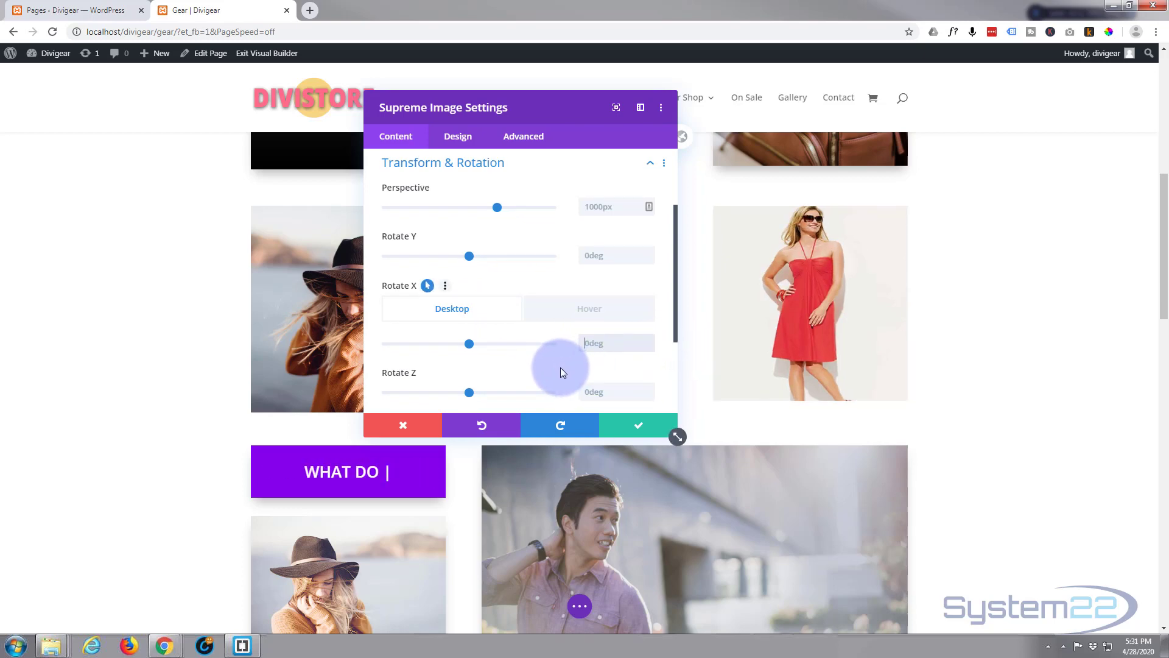
scroll(560, 368, down, 2)
scroll(560, 367, down, 2)
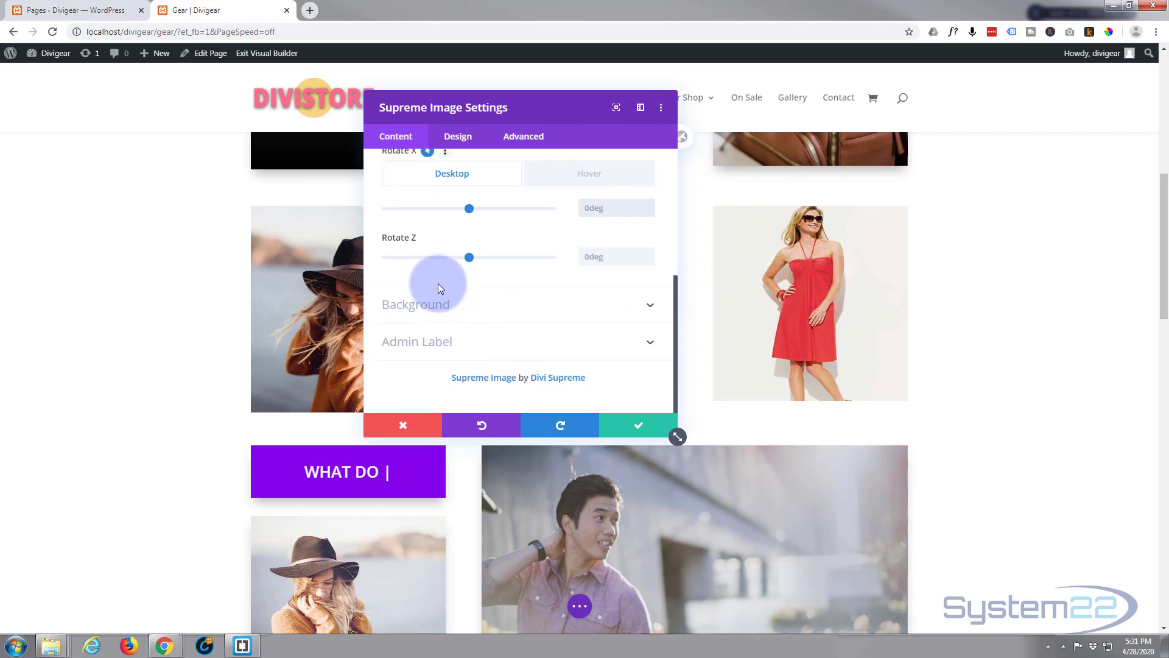
Enable Image Overlay under Design and set its colour to semi-transparent black rgba(0,0,0,0.65).
click(466, 148)
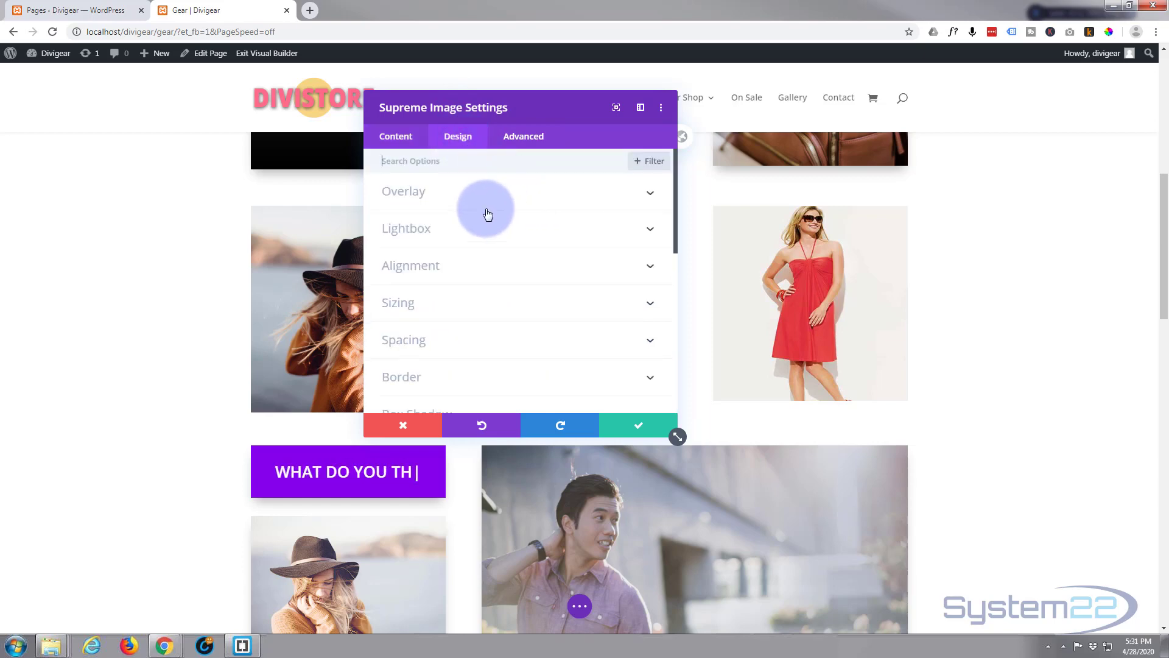
click(544, 196)
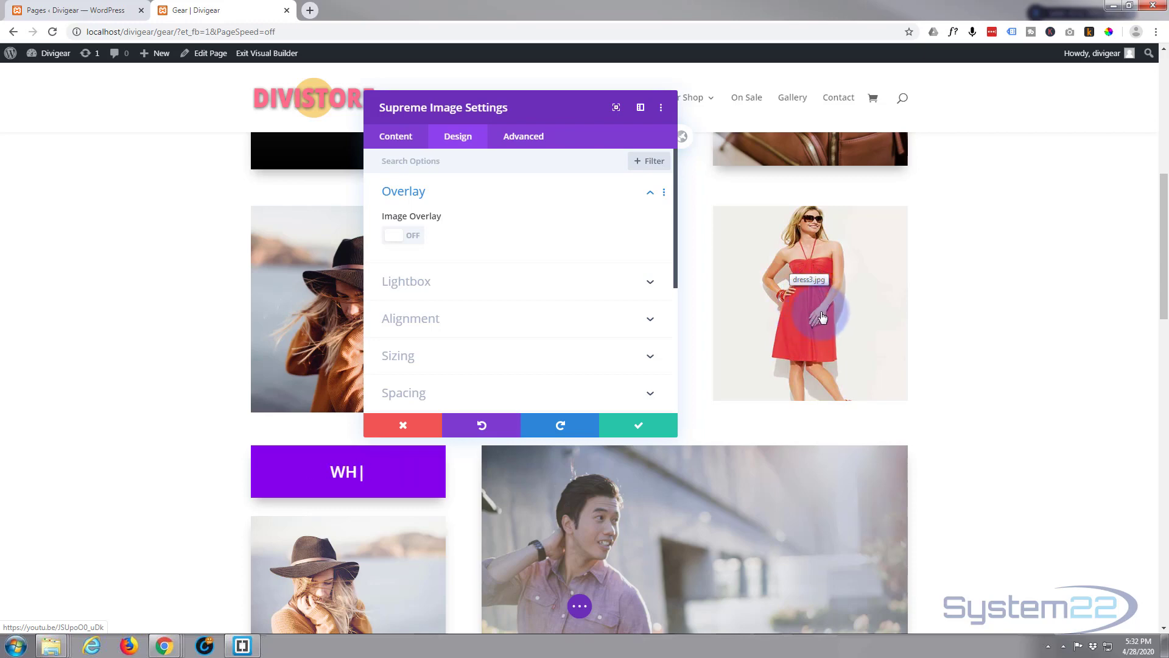
click(412, 239)
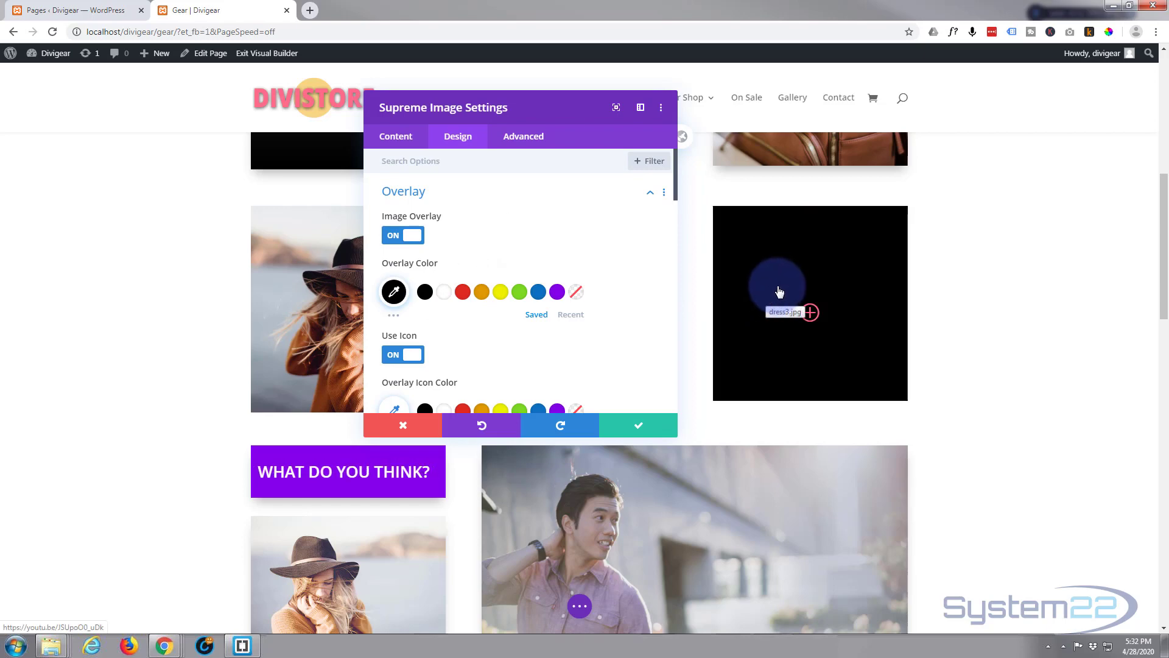
click(395, 292)
click(574, 300)
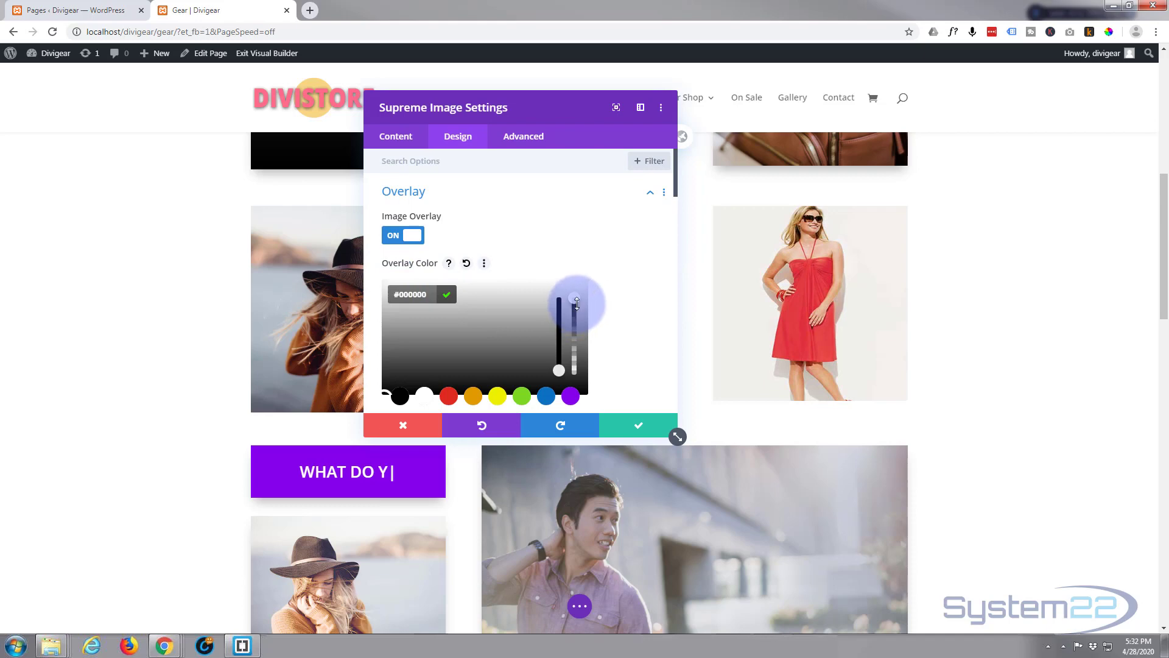
drag(576, 299, 578, 335)
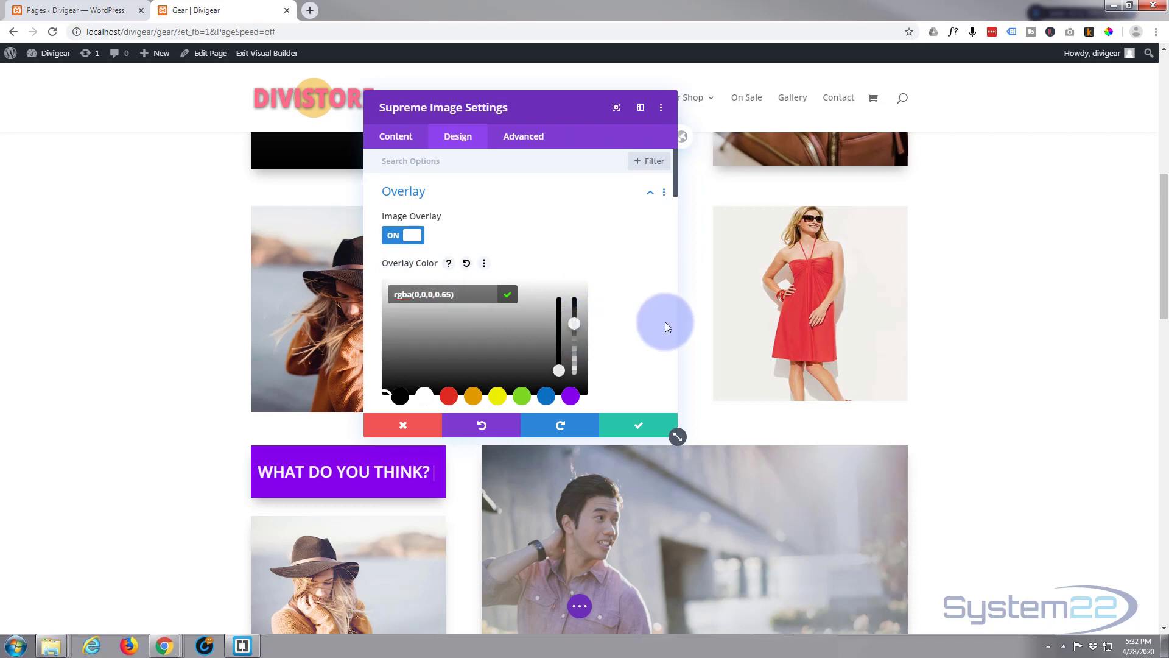
mouse_move(809, 303)
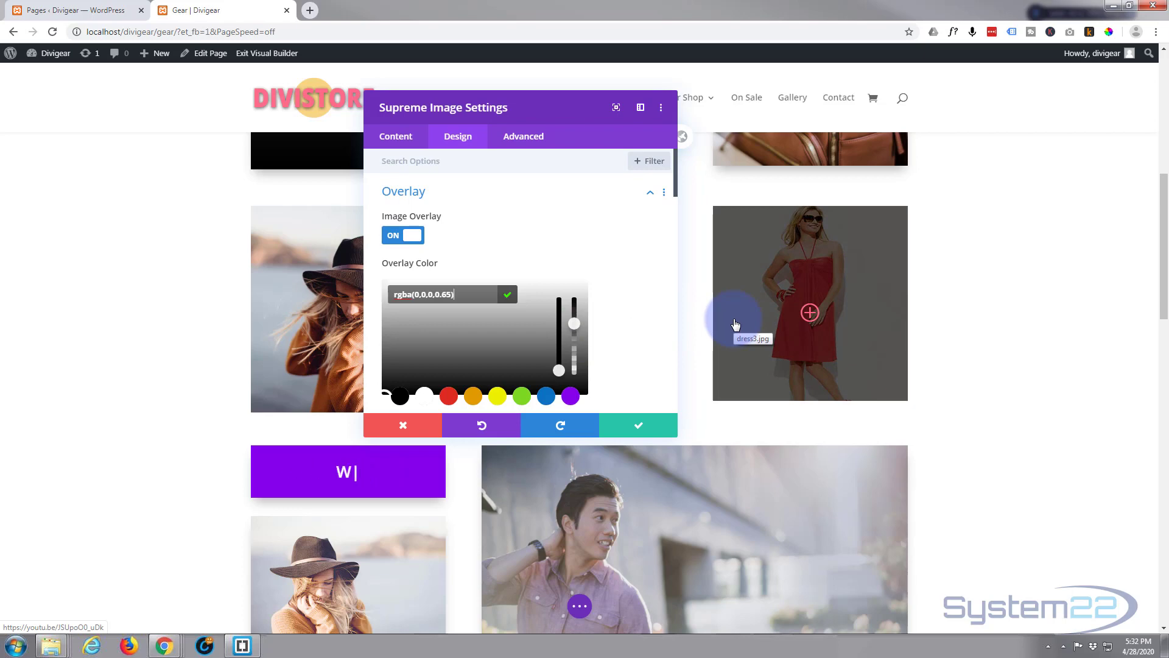
scroll(624, 236, down, 1)
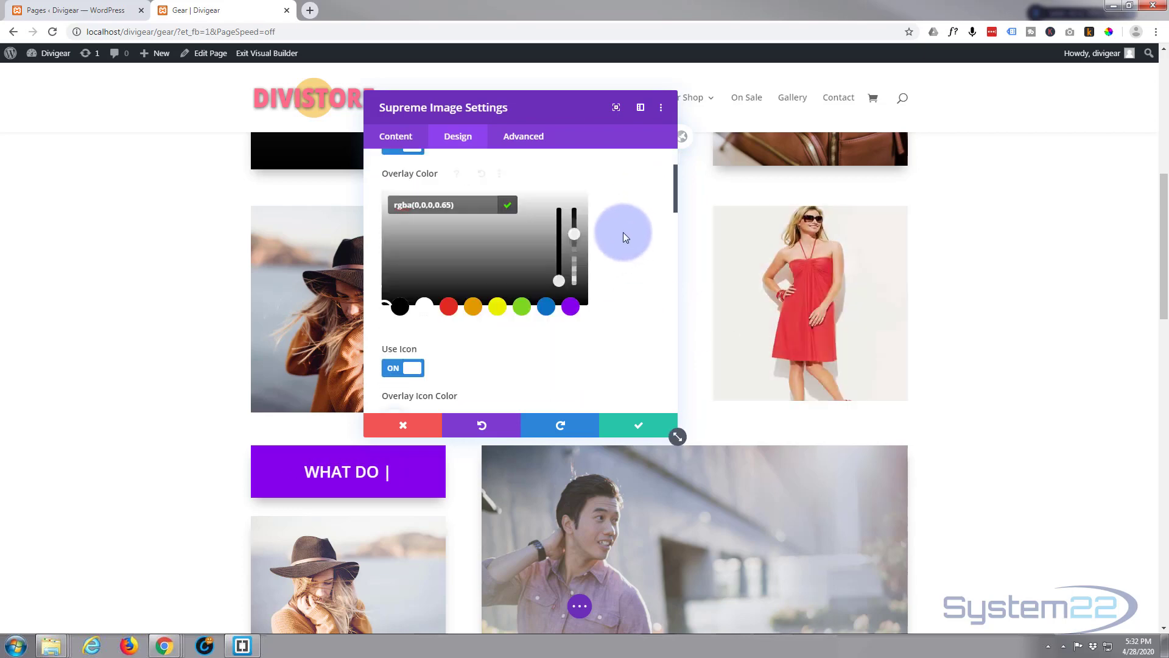
scroll(623, 232, down, 1)
scroll(623, 232, down, 1)
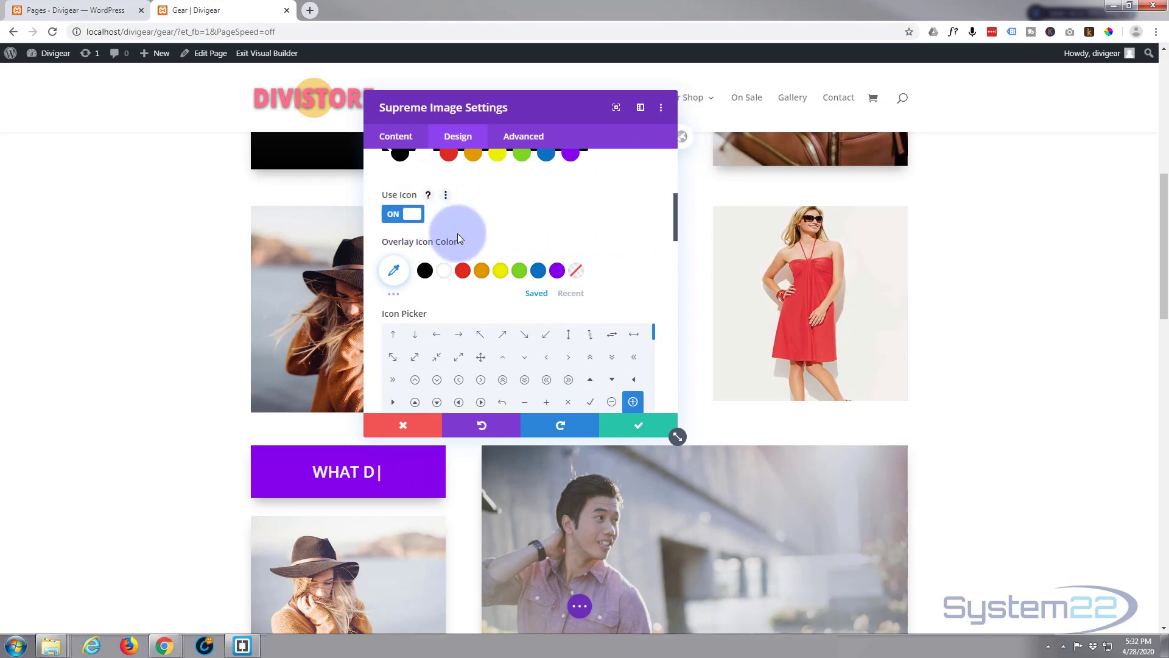
scroll(460, 238, down, 1)
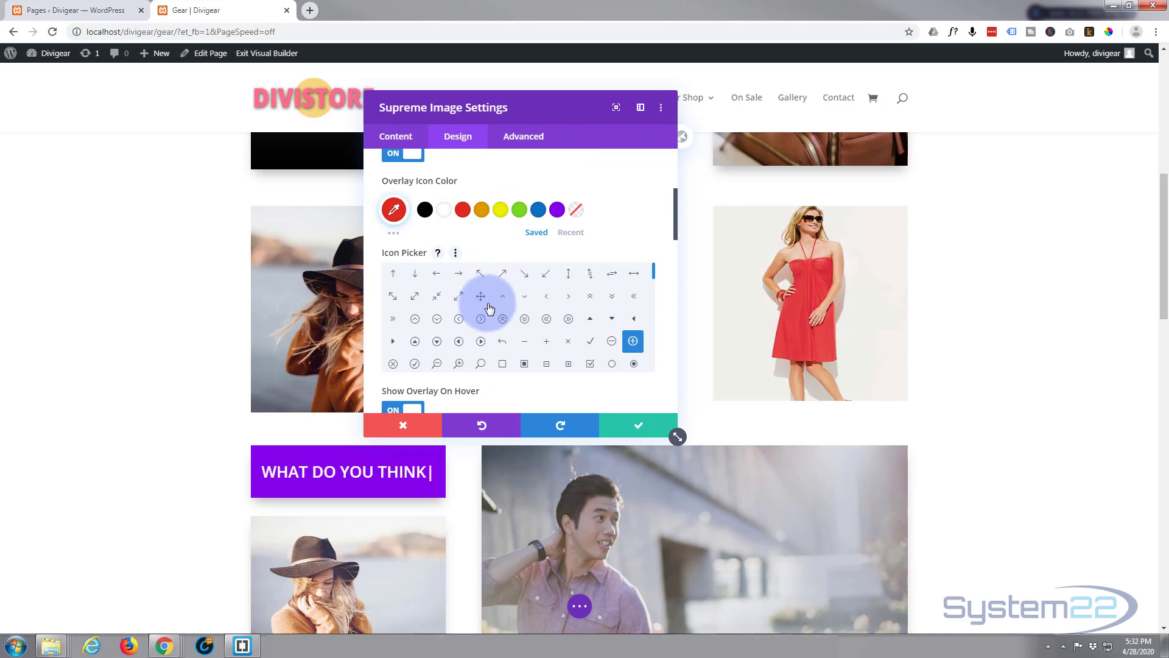
Choose the circled play icon as the red overlay icon.
click(482, 344)
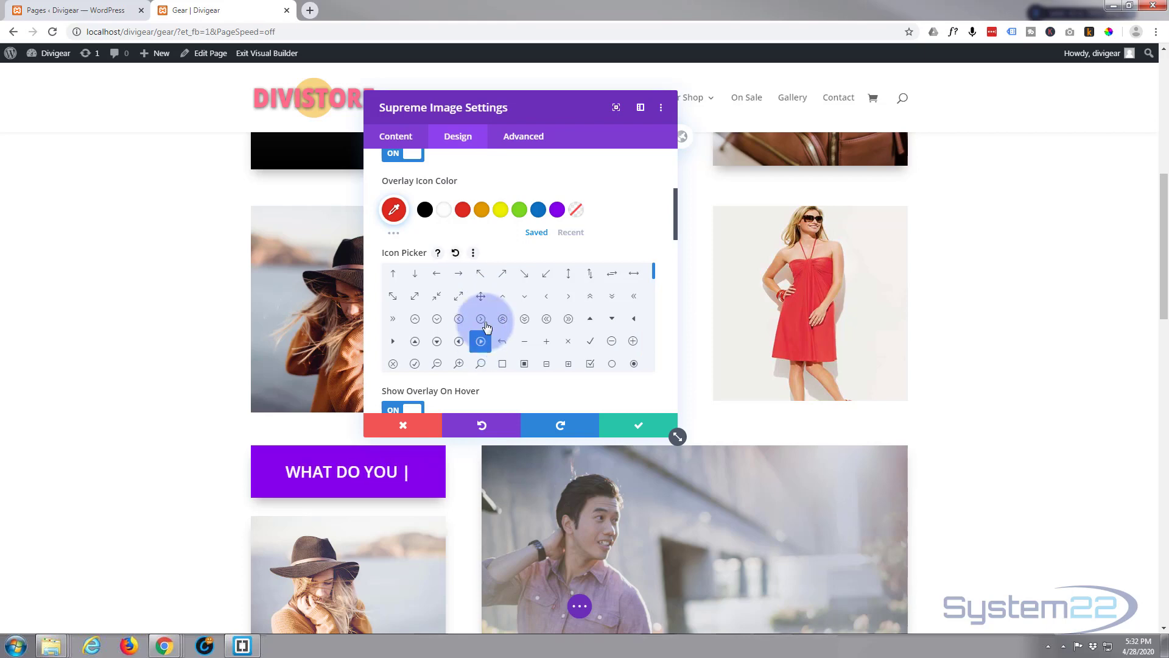
scroll(489, 322, down, 1)
scroll(520, 383, down, 1)
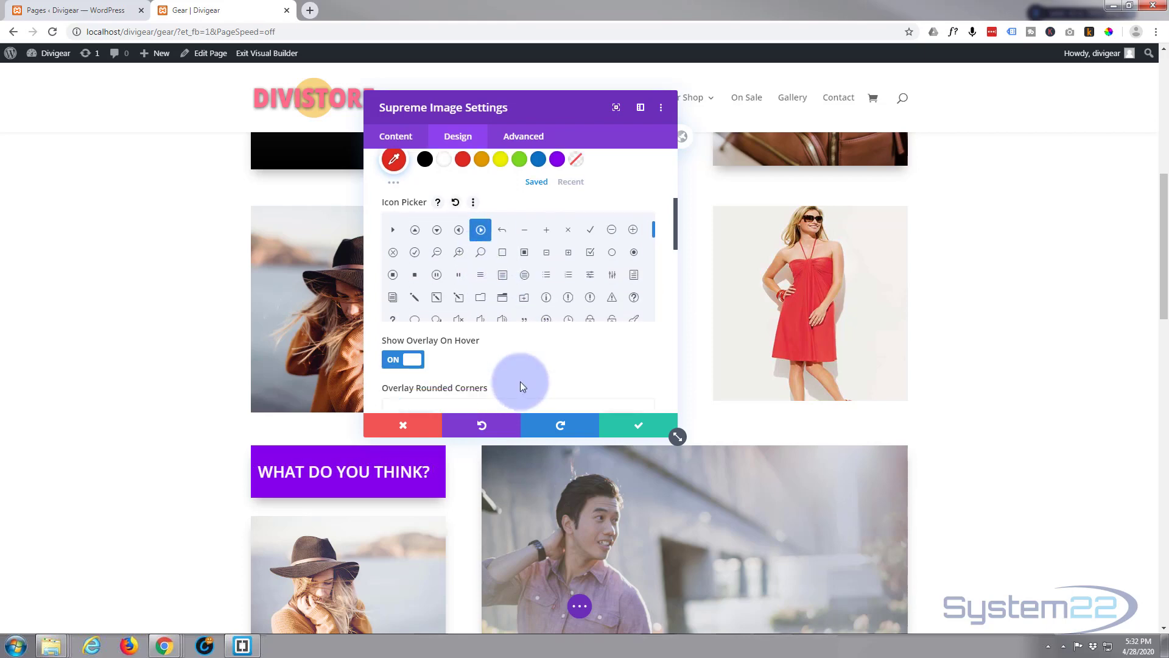
scroll(519, 374, down, 2)
scroll(520, 369, down, 2)
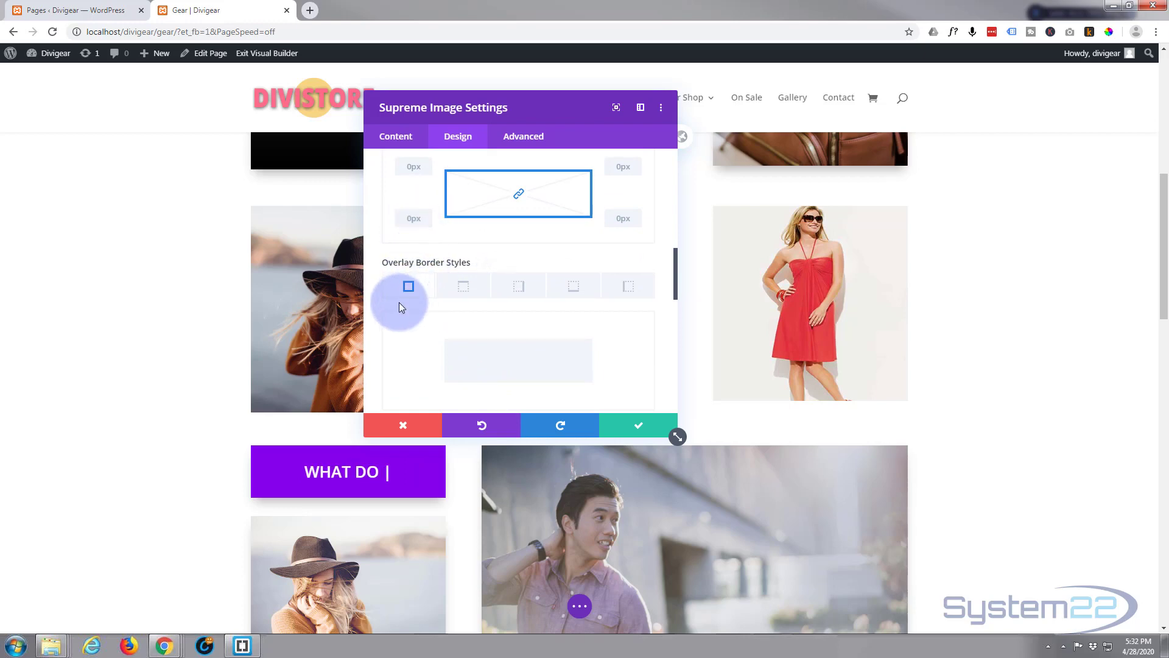
scroll(400, 308, down, 1)
scroll(398, 308, down, 1)
scroll(398, 308, down, 2)
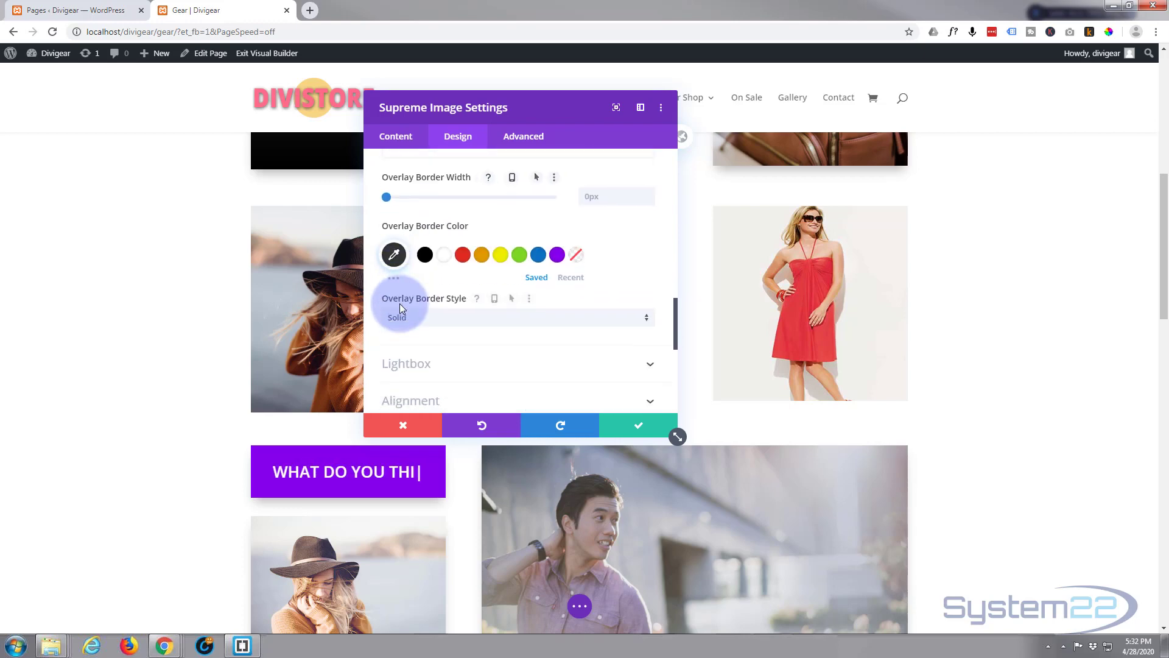
scroll(399, 308, down, 2)
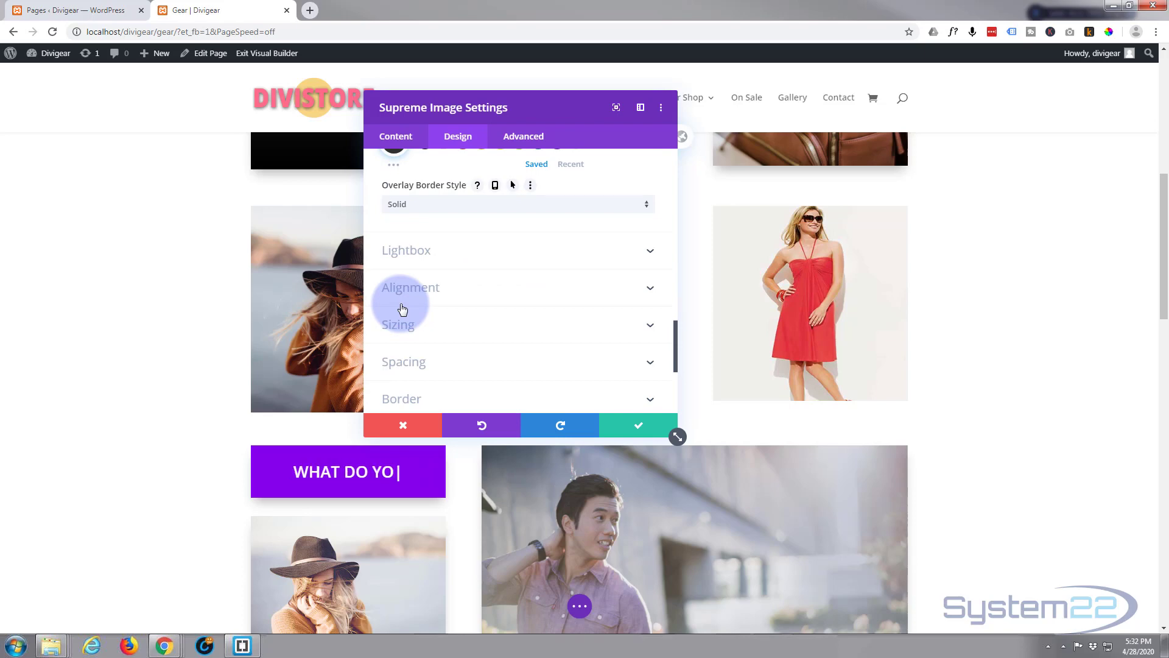
scroll(399, 308, down, 1)
scroll(399, 306, down, 2)
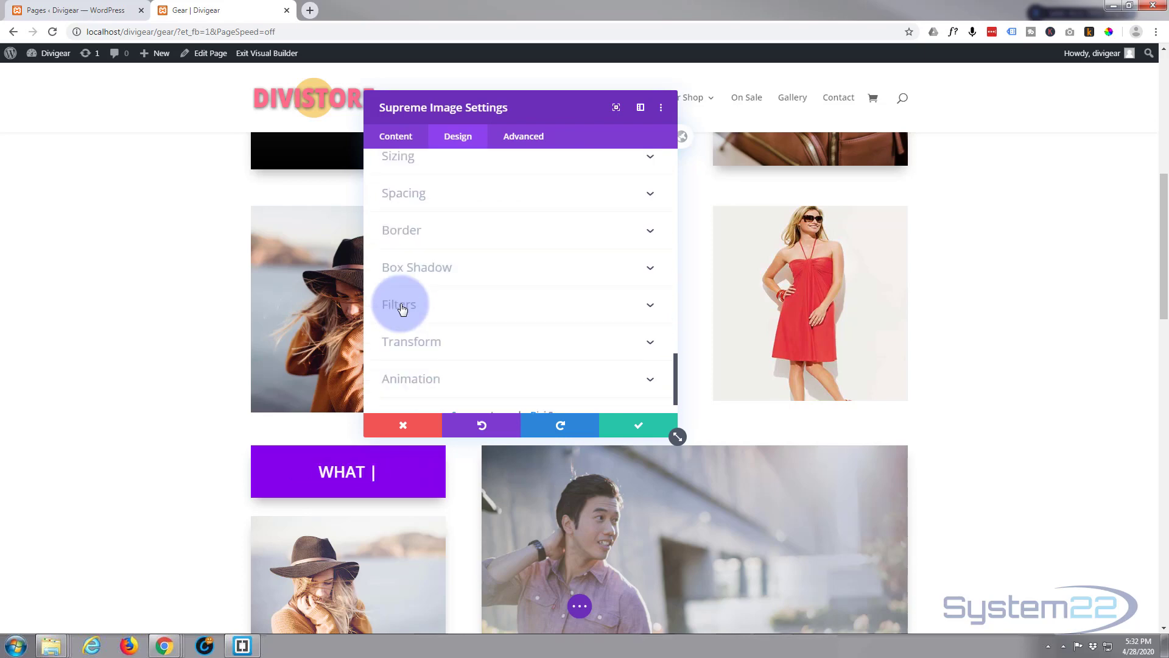
Apply a soft Box Shadow preset, save the module settings and bring up the page bar.
click(483, 253)
click(612, 238)
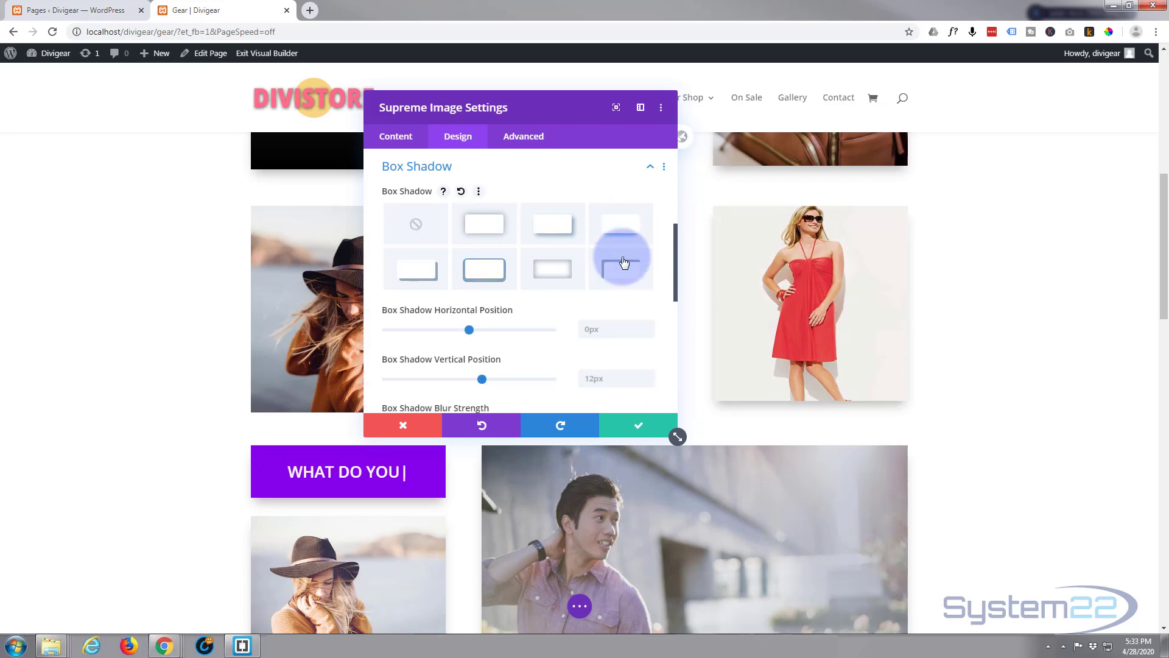
click(638, 425)
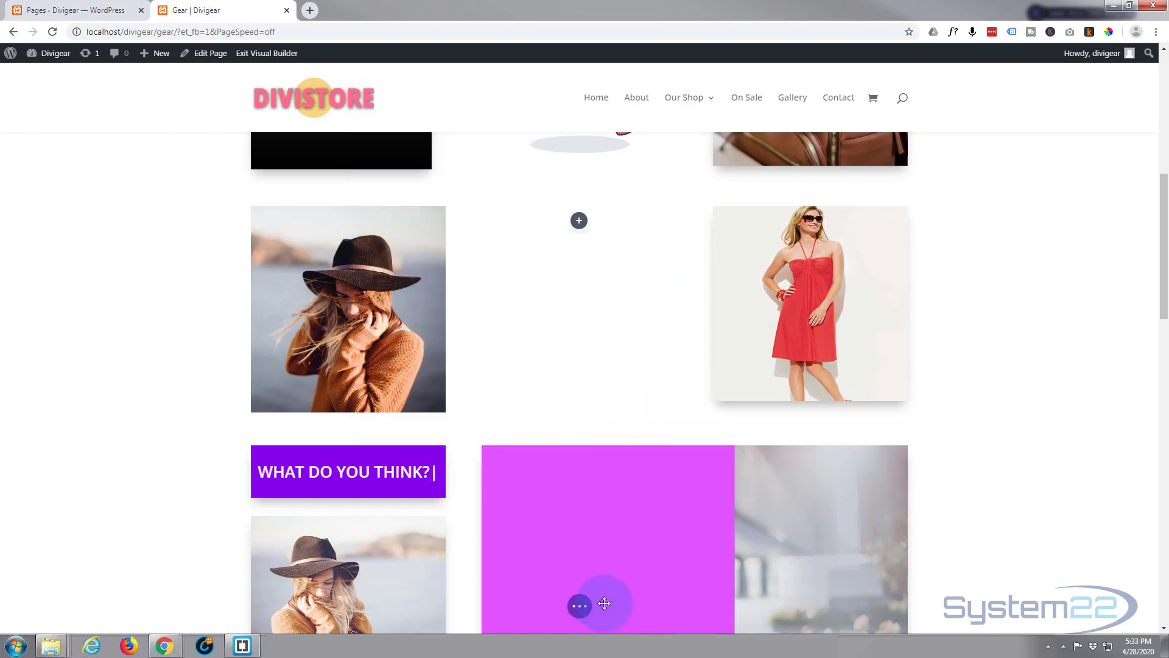
click(580, 608)
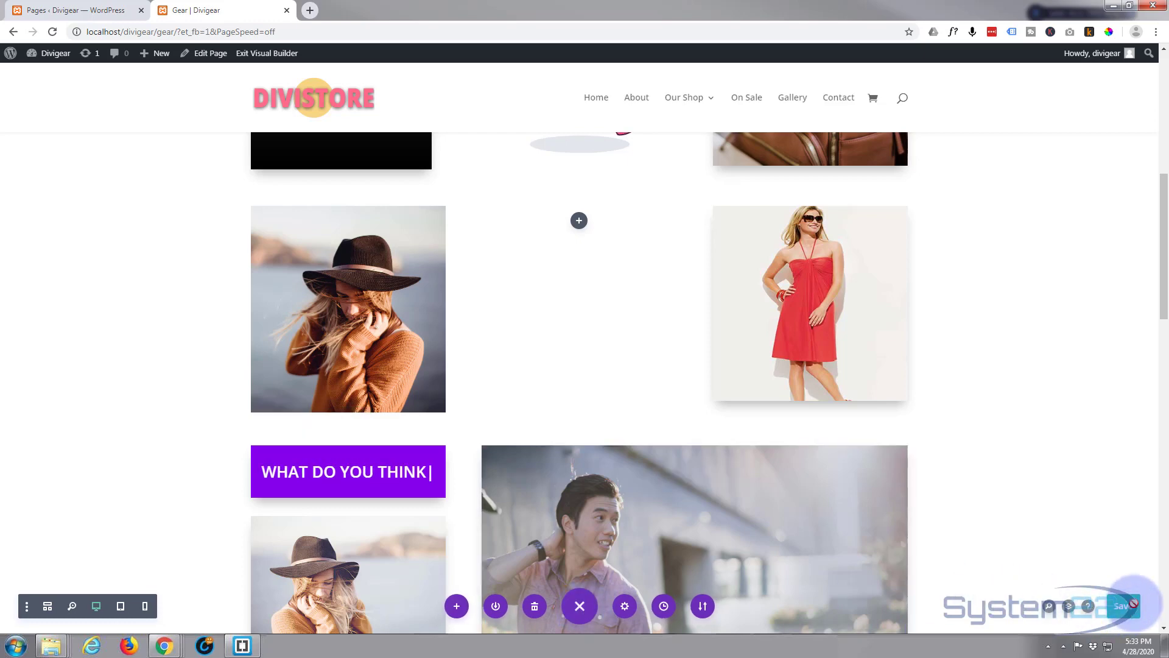
Exit the Visual Builder, open the dress image's YouTube popup, play it and close it.
click(258, 55)
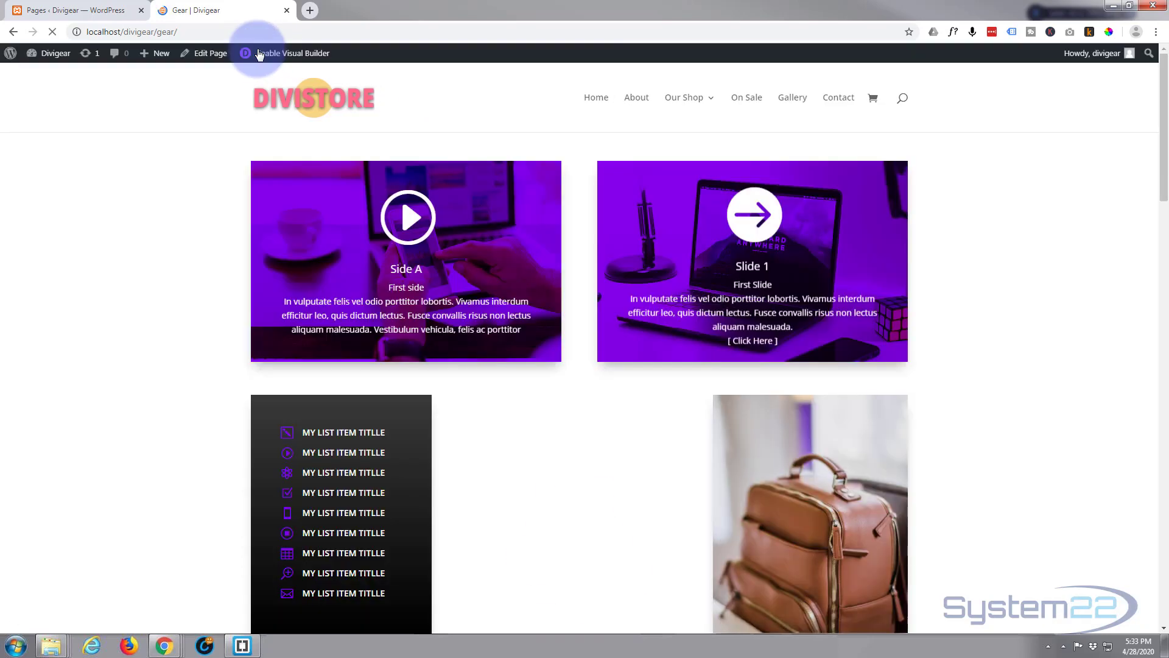
scroll(155, 246, down, 1)
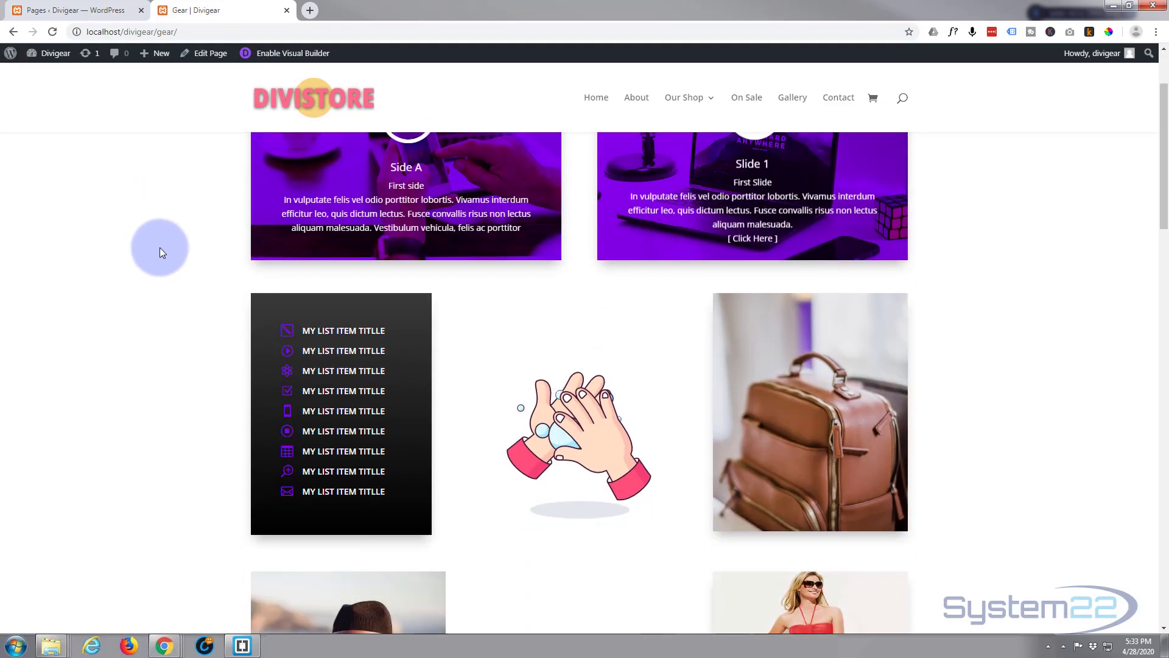
scroll(160, 248, down, 3)
scroll(160, 247, down, 1)
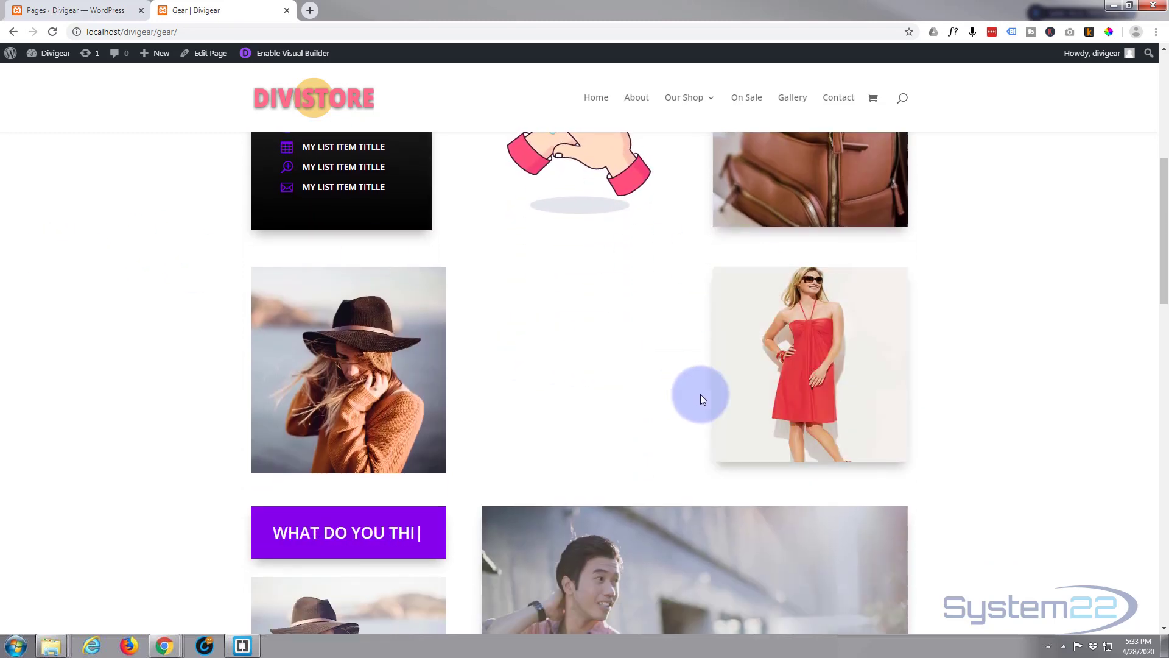
mouse_move(810, 364)
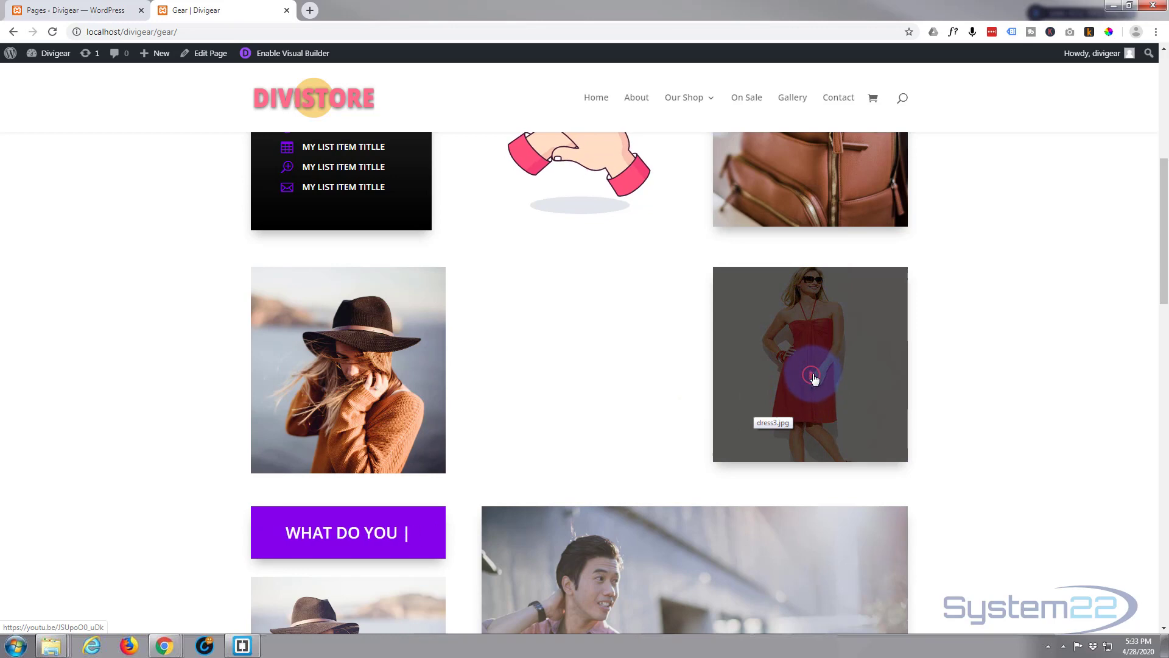
click(813, 377)
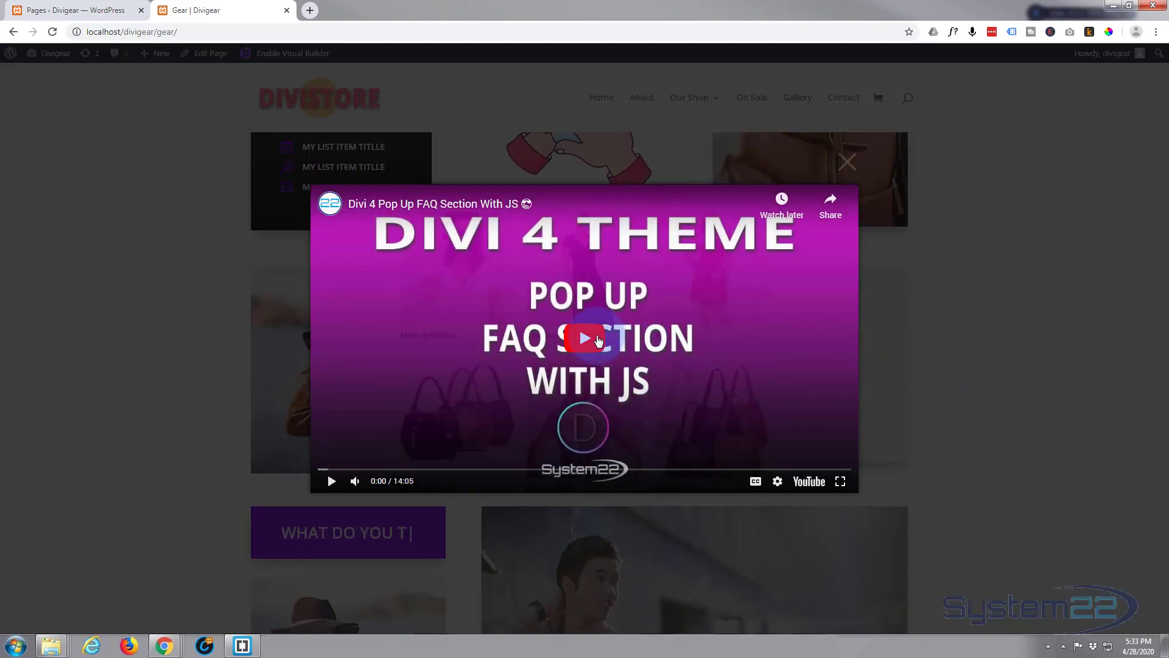
click(581, 330)
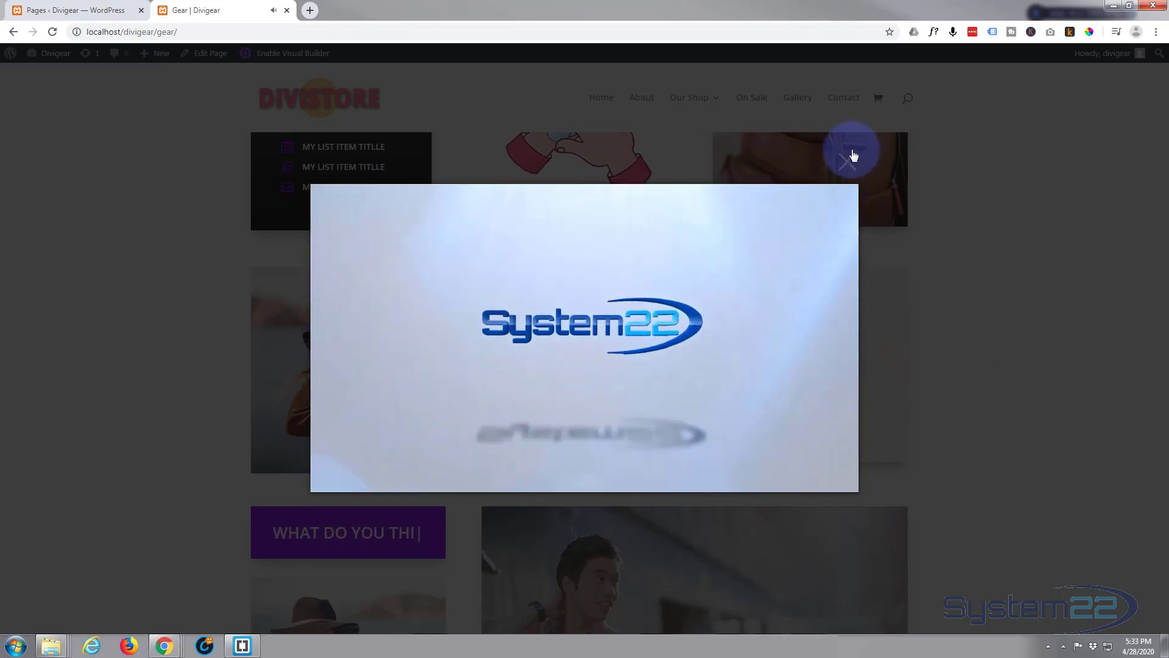
click(850, 164)
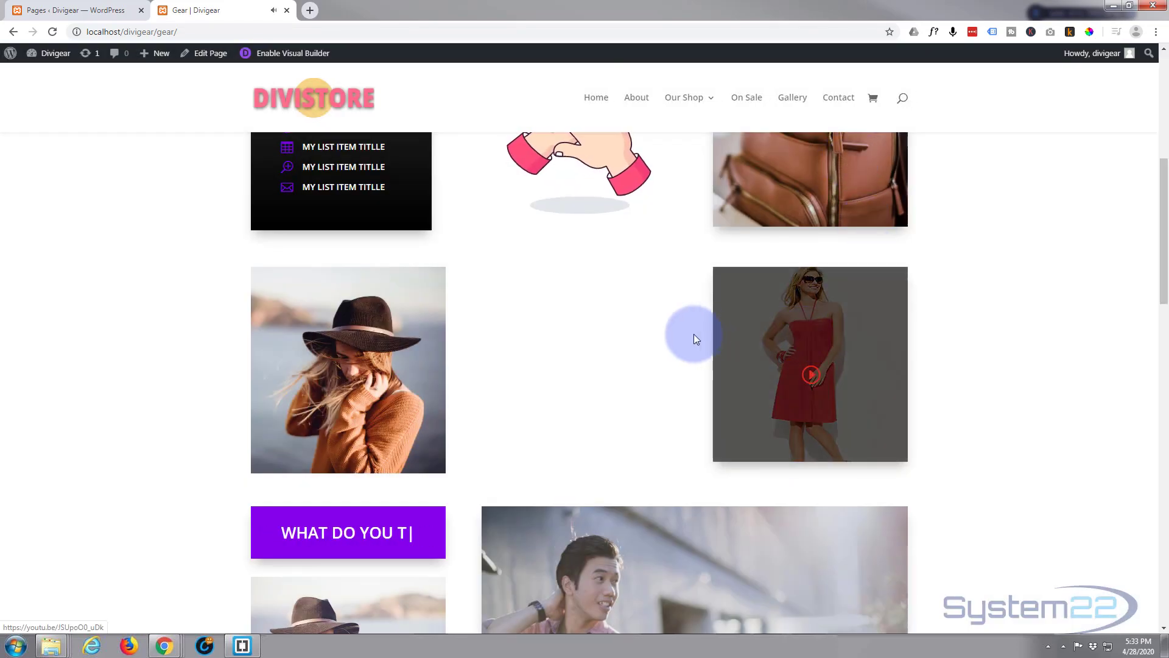